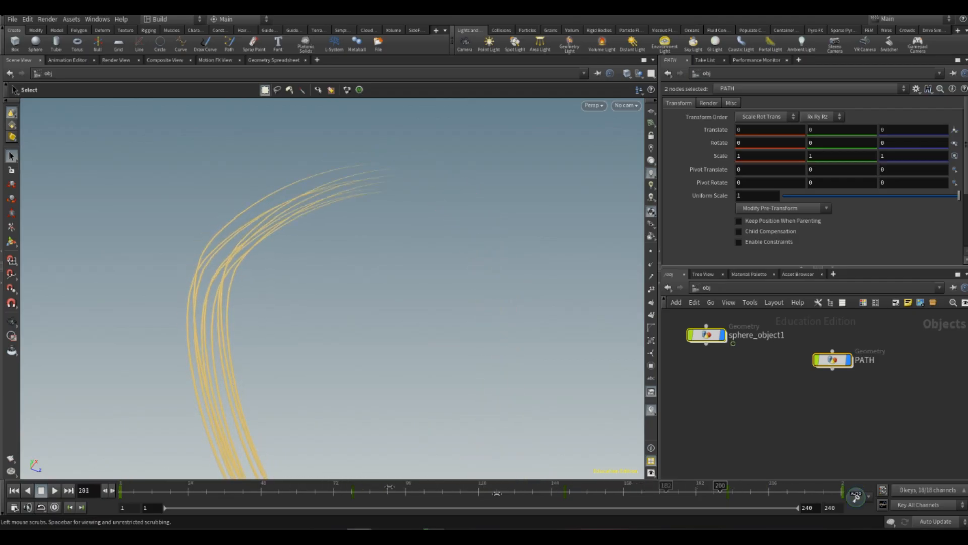
alt+middle_drag(298, 354, 275, 322)
drag(275, 322, 341, 328)
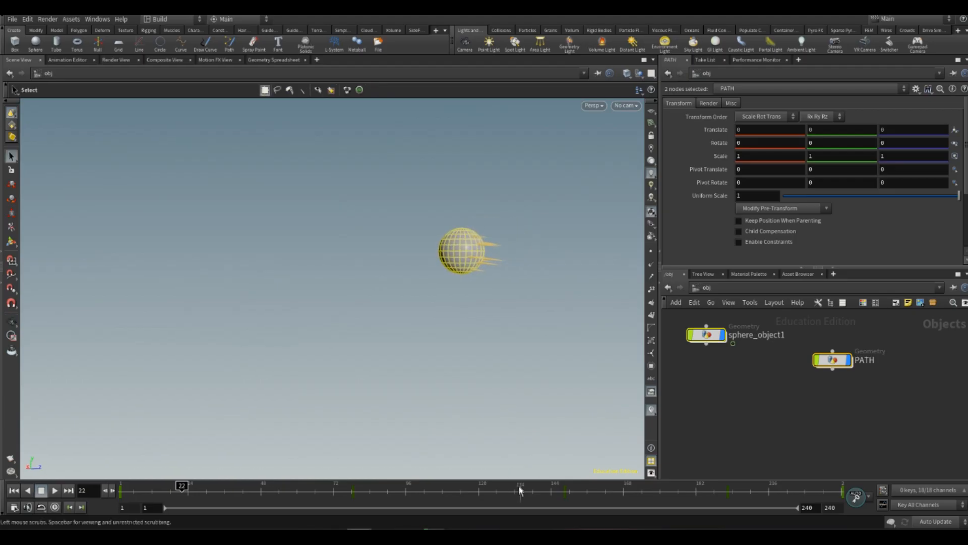
drag(181, 487, 30, 467)
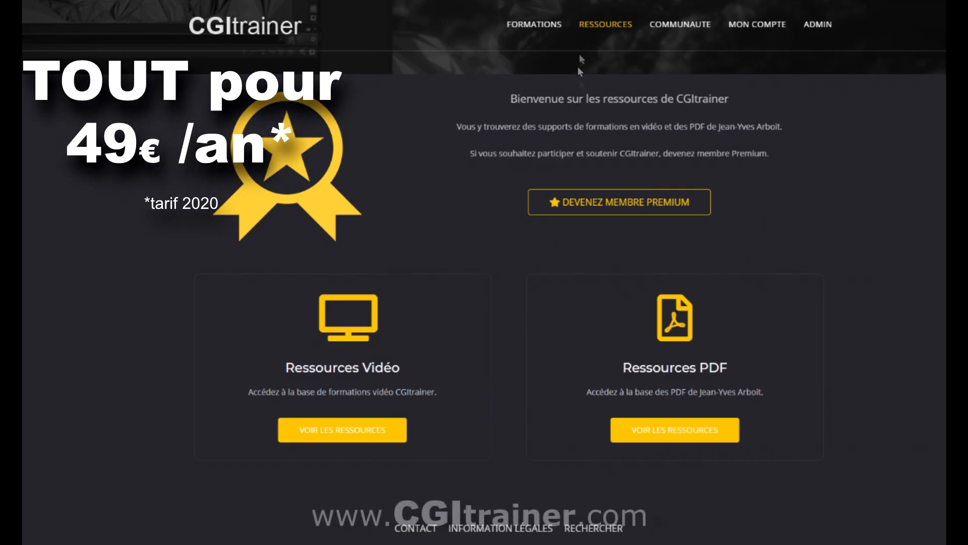
mouse_move(607, 29)
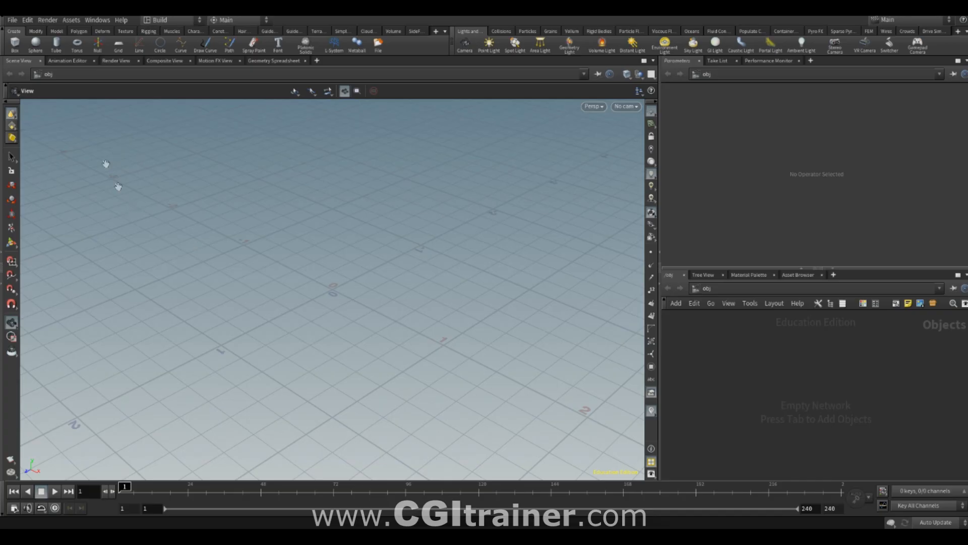
- Create a sphere object at the origin and, inside its geometry network, set the sphere's uniform scale to 0.08
click(35, 44)
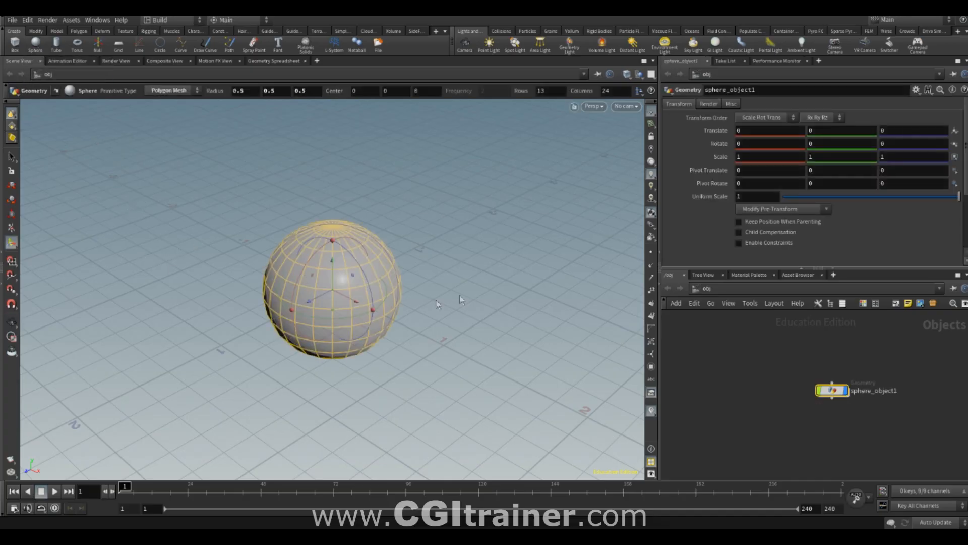
double_click(830, 391)
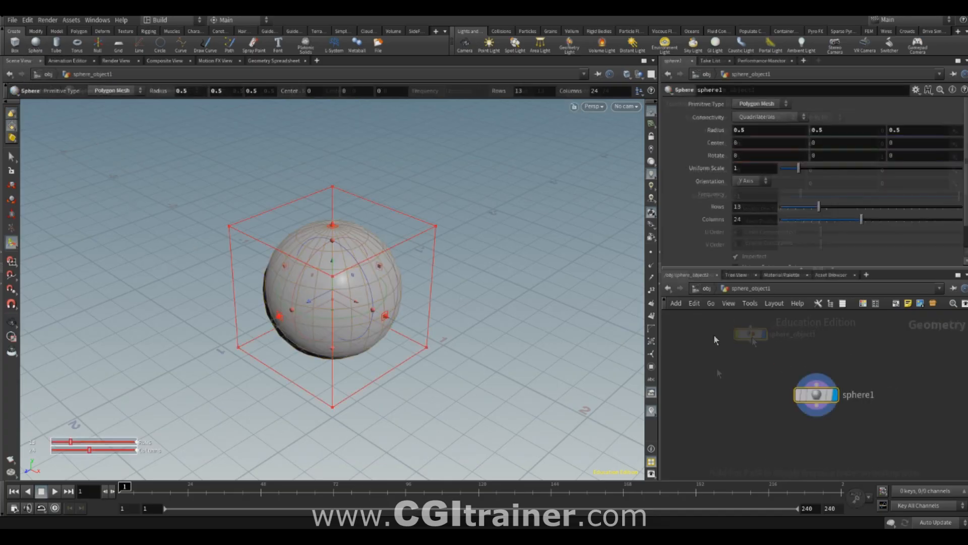
drag(818, 402, 741, 357)
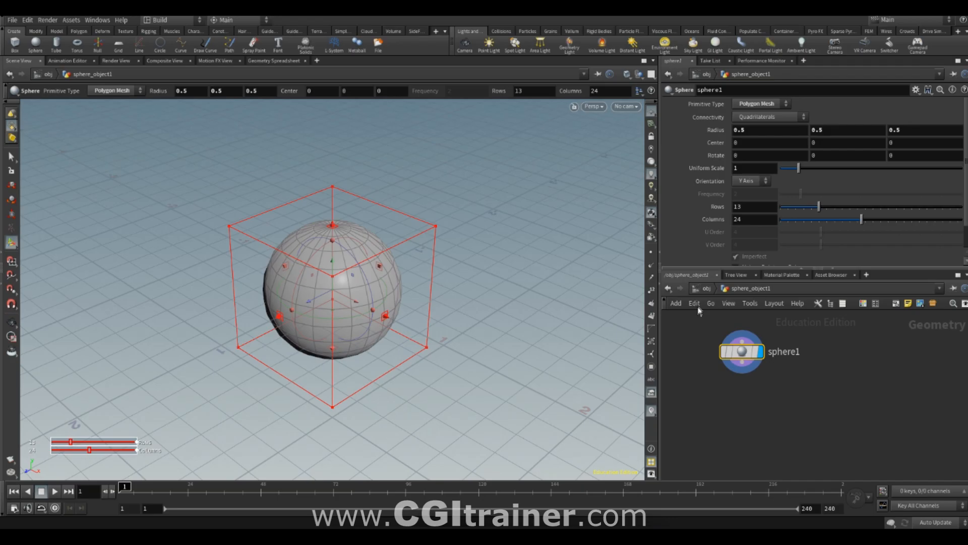
click(707, 289)
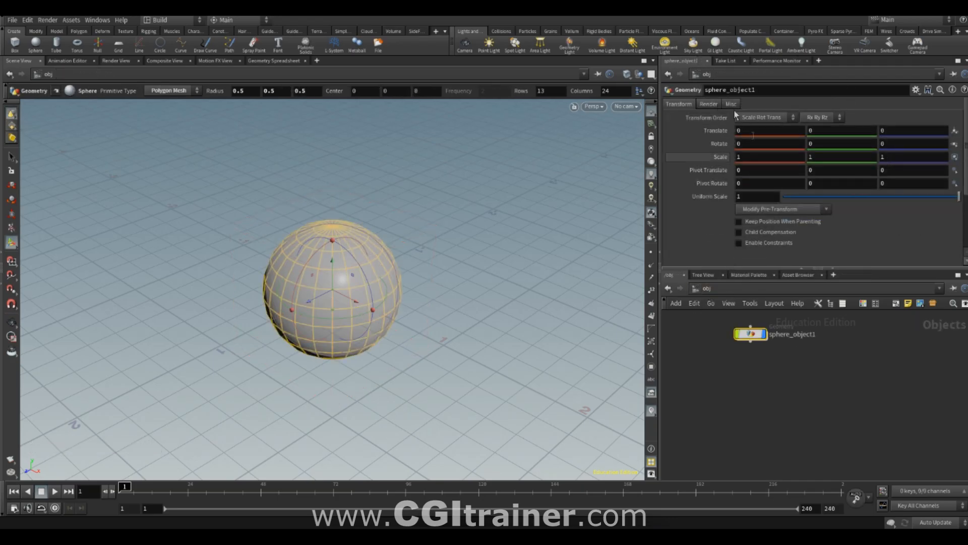
double_click(751, 333)
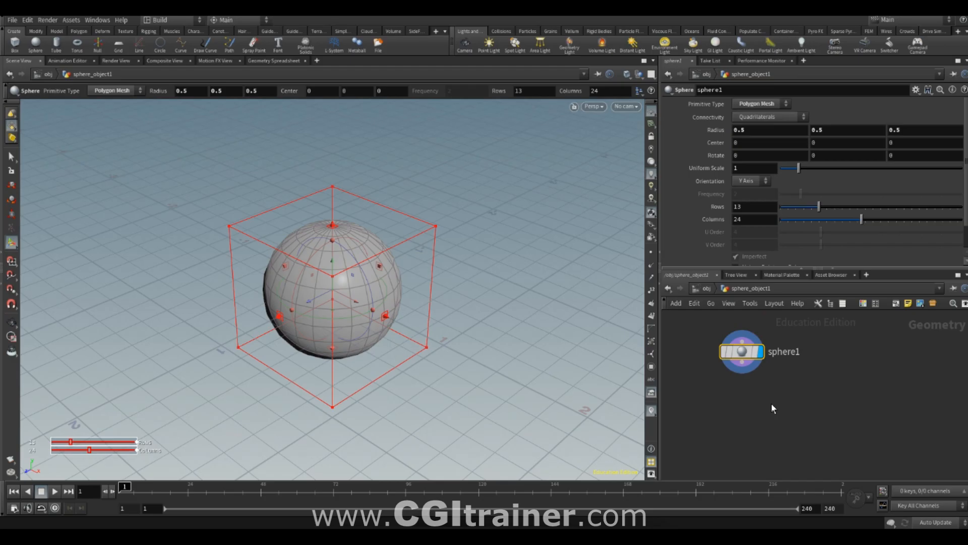
drag(795, 171, 781, 172)
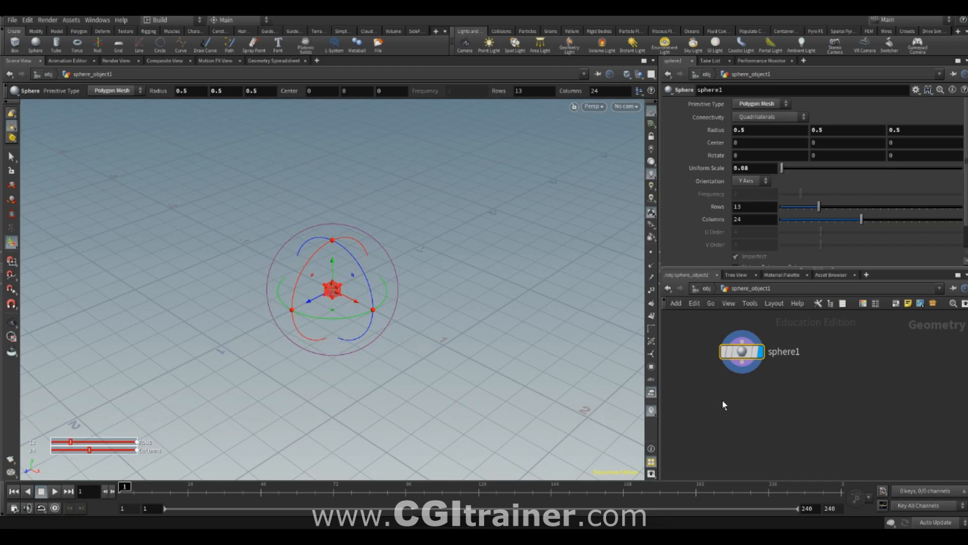
- Add a Transform node connected after sphere1
key(Tab)
text(transform)
key(Return)
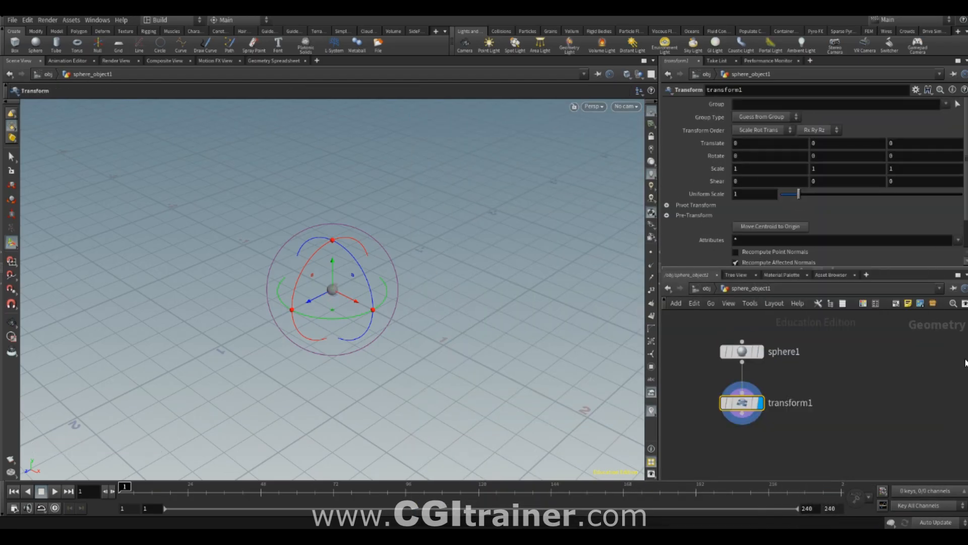
- Keyframe the Transform node's translation at 0, 0, 0 on frame 1
alt+drag(377, 169, 363, 249)
alt+middle_drag(363, 248, 218, 292)
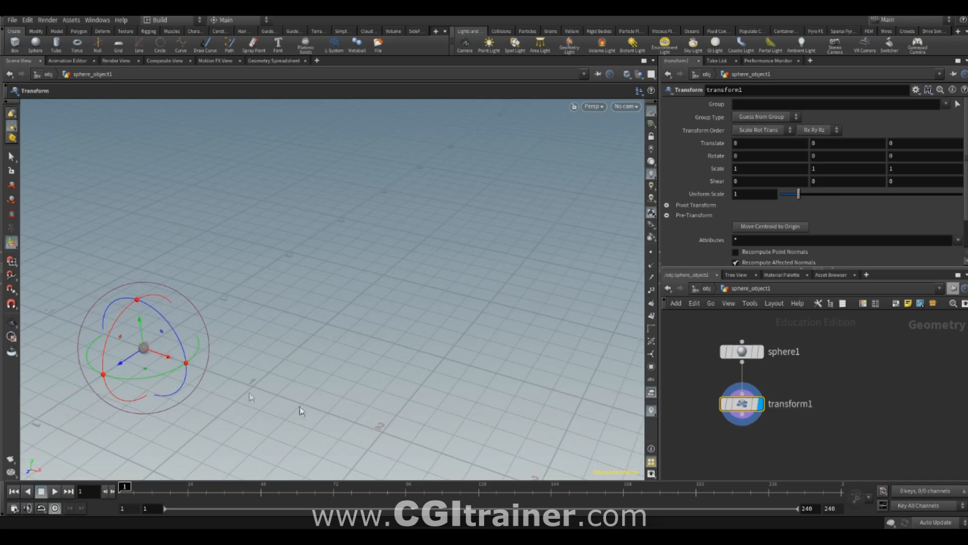
key(shift+t)
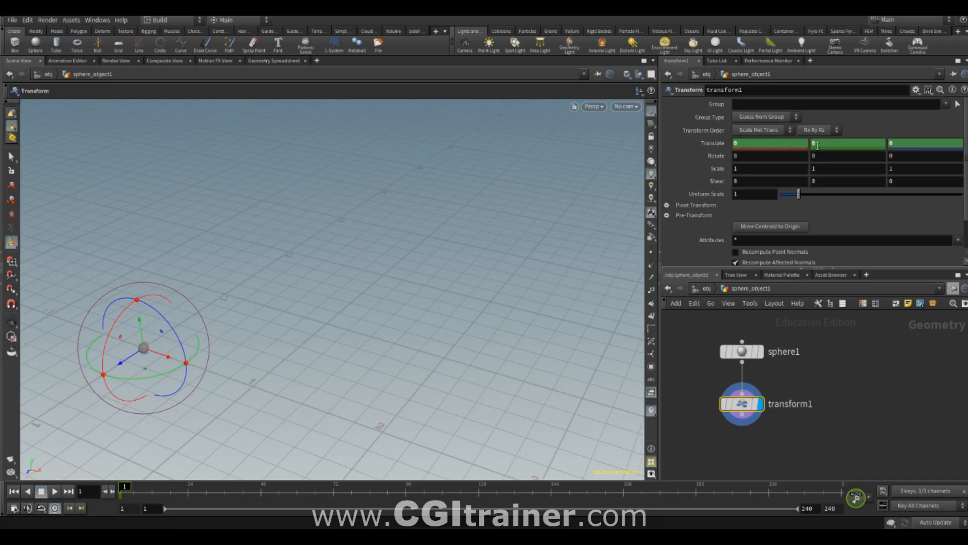
- Animate the sphere along a curved path with translation keys at about frames 83, 168 and 206, ending near X -1.05, Z -3.24
drag(125, 489, 367, 489)
drag(169, 357, 389, 393)
drag(368, 488, 624, 488)
drag(386, 370, 547, 203)
drag(625, 488, 738, 488)
drag(535, 175, 278, 139)
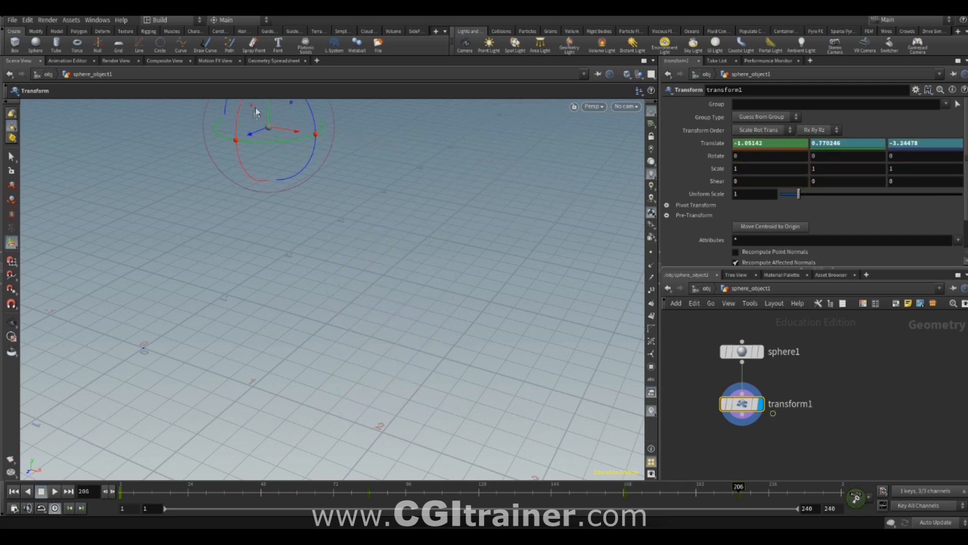
drag(266, 106, 267, 211)
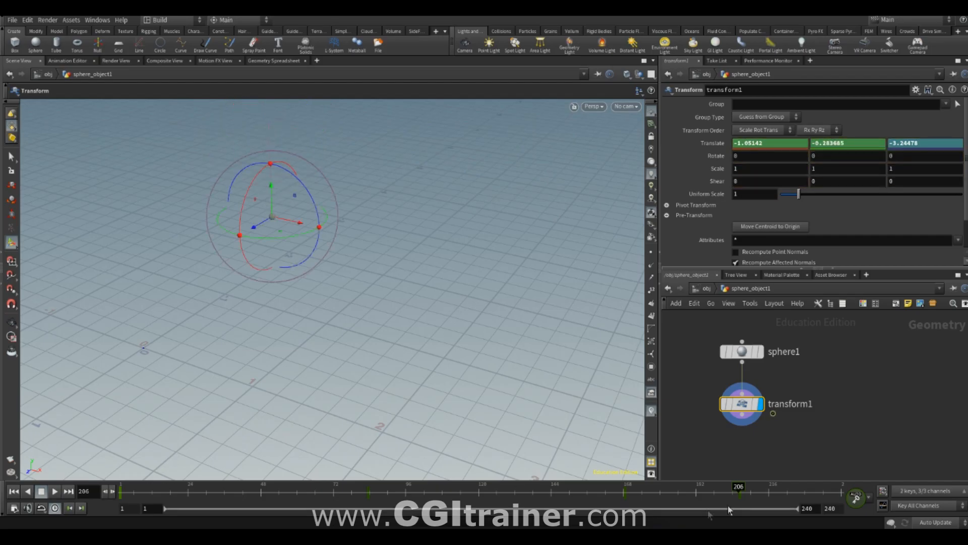
- Key the translation back to 0 on all axes at frame 240 and play back the animation
drag(810, 487, 816, 493)
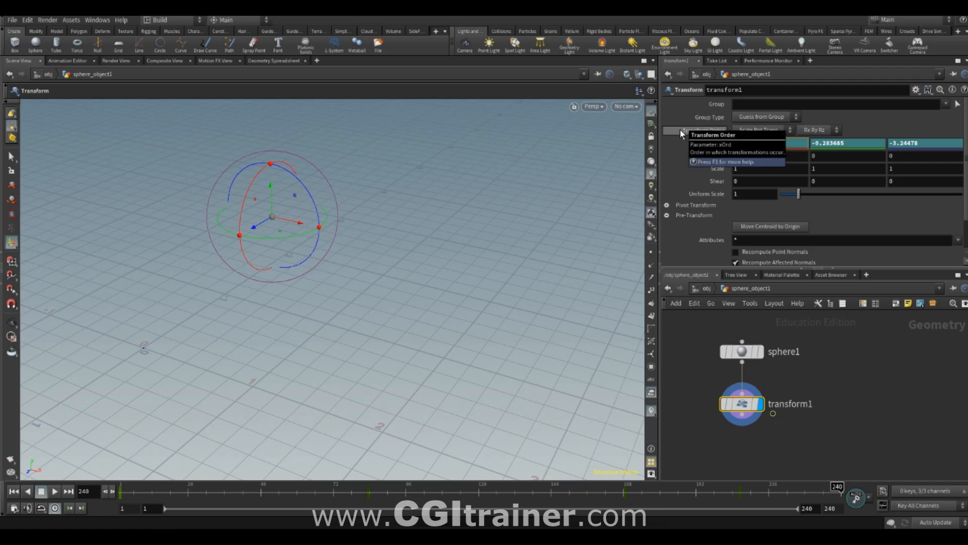
key(Tab)
key(Tab)
text(0)
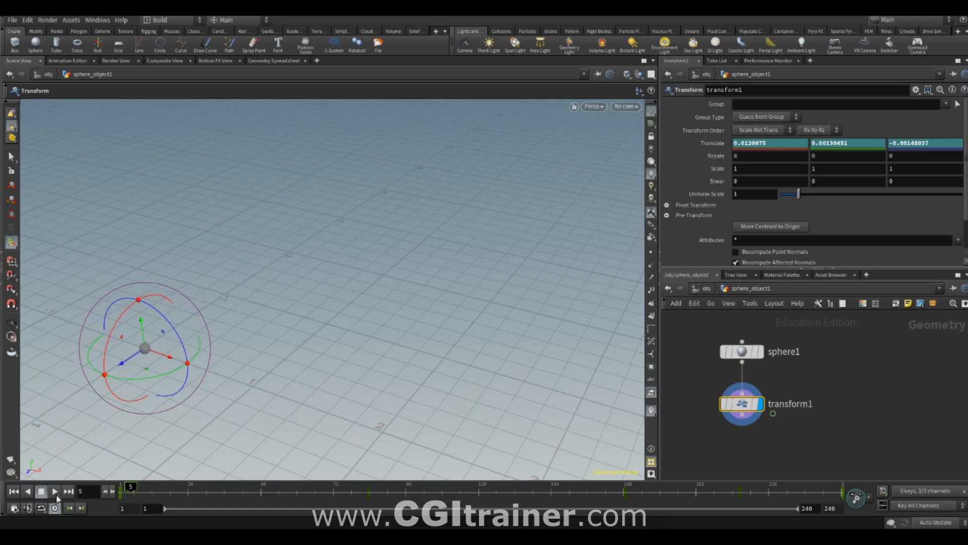
click(55, 492)
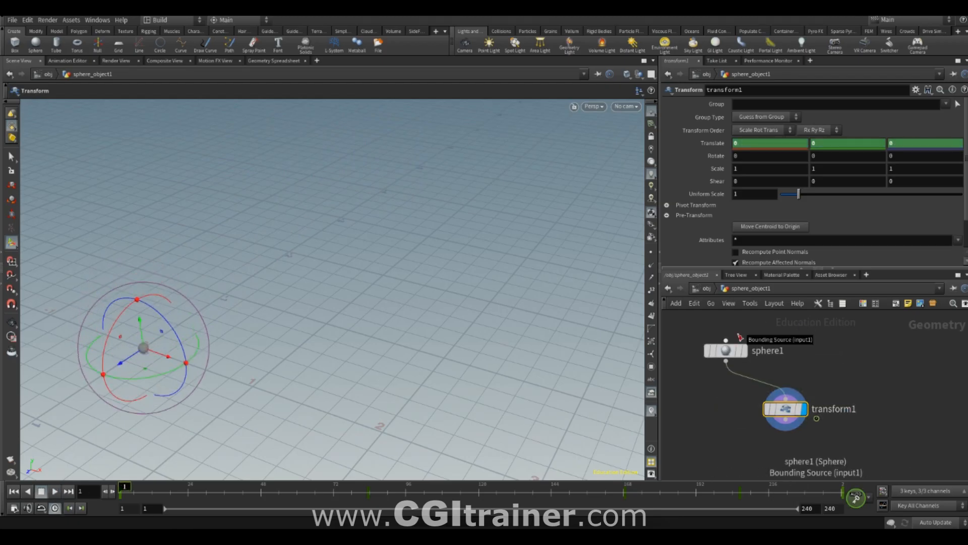
- Add a Line node beside sphere1 and display it
click(841, 344)
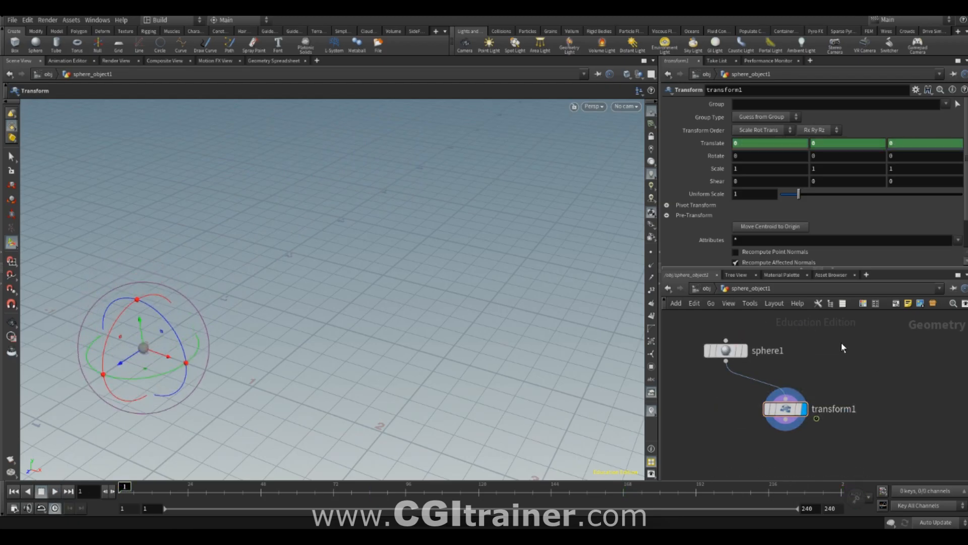
key(Tab)
text(line)
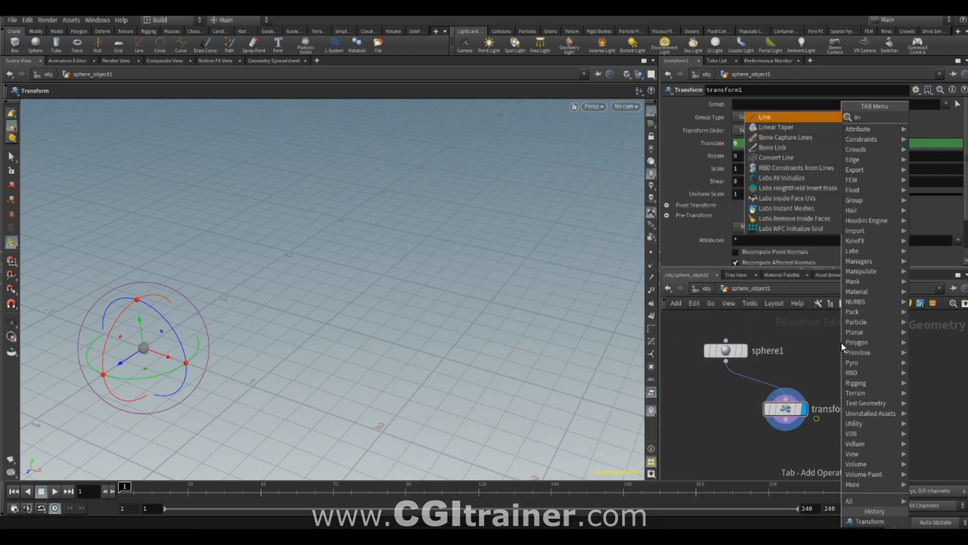
key(Return)
click(837, 350)
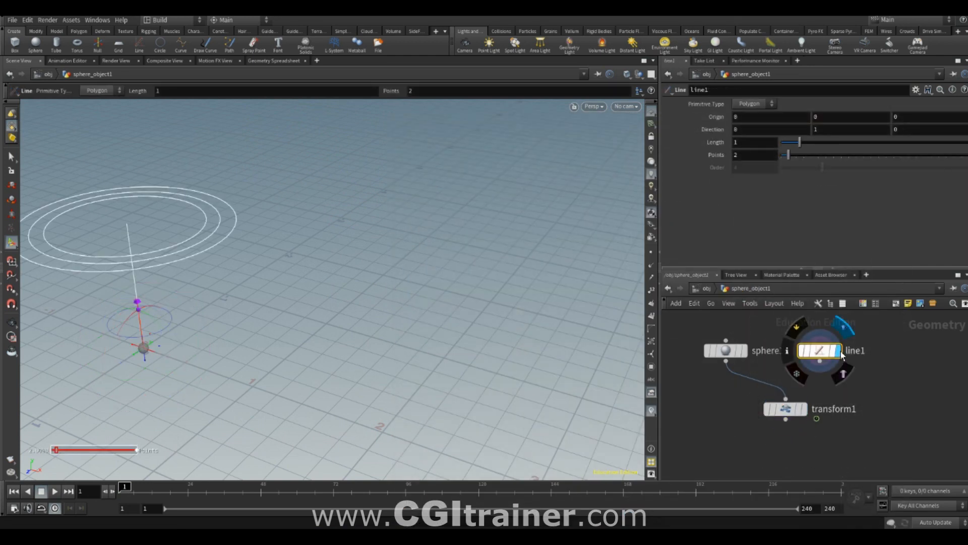
- Delete the line's upper end point with a Blast node, keeping only the point at the origin
mouse_move(819, 356)
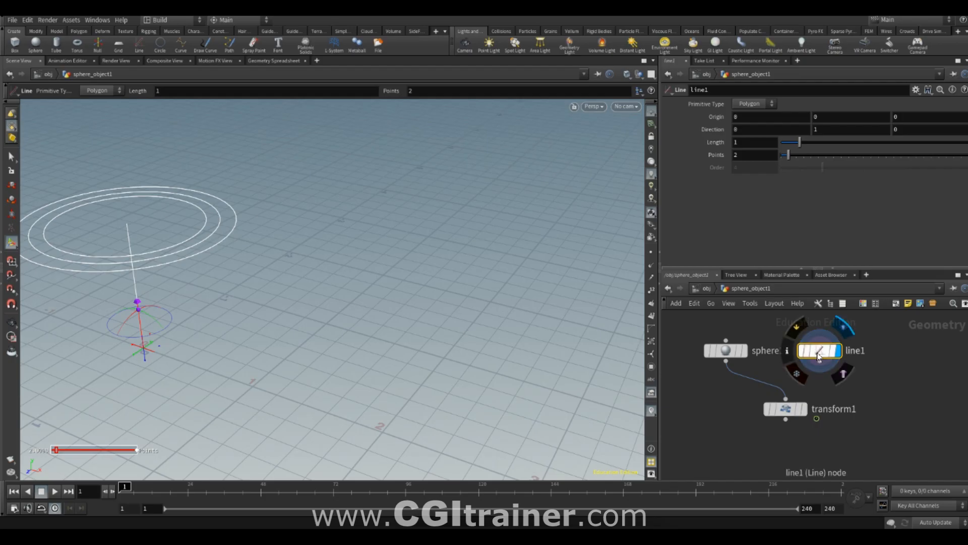
key(s)
drag(90, 202, 162, 248)
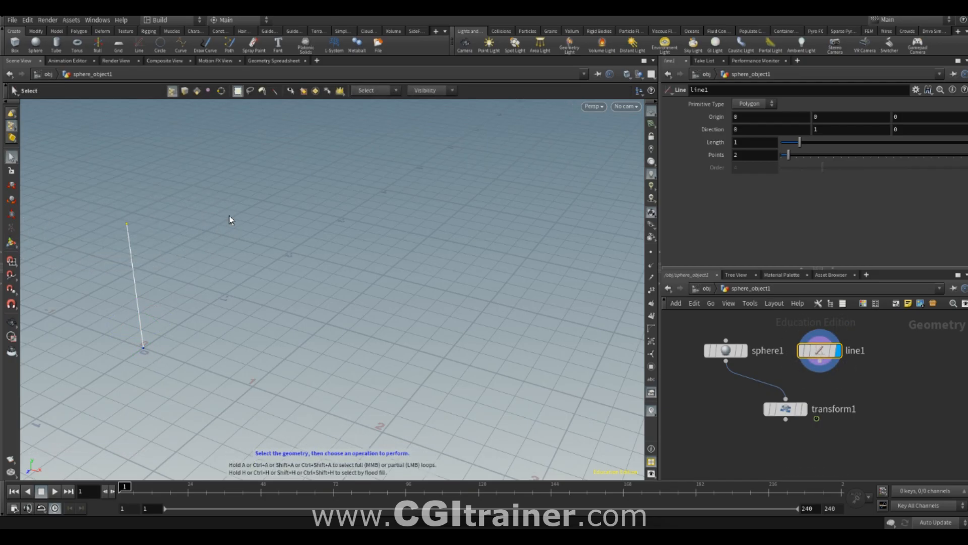
key(Delete)
- Rewire transform1 to take its input from blast1 instead of sphere1 and display transform1
middle_drag(762, 428, 714, 446)
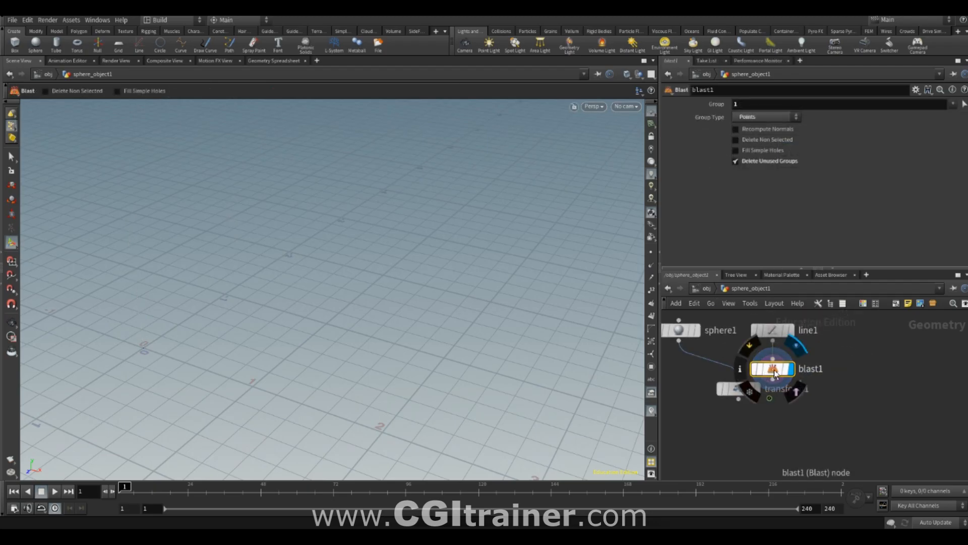
drag(742, 392, 774, 380)
drag(726, 448, 783, 410)
click(792, 409)
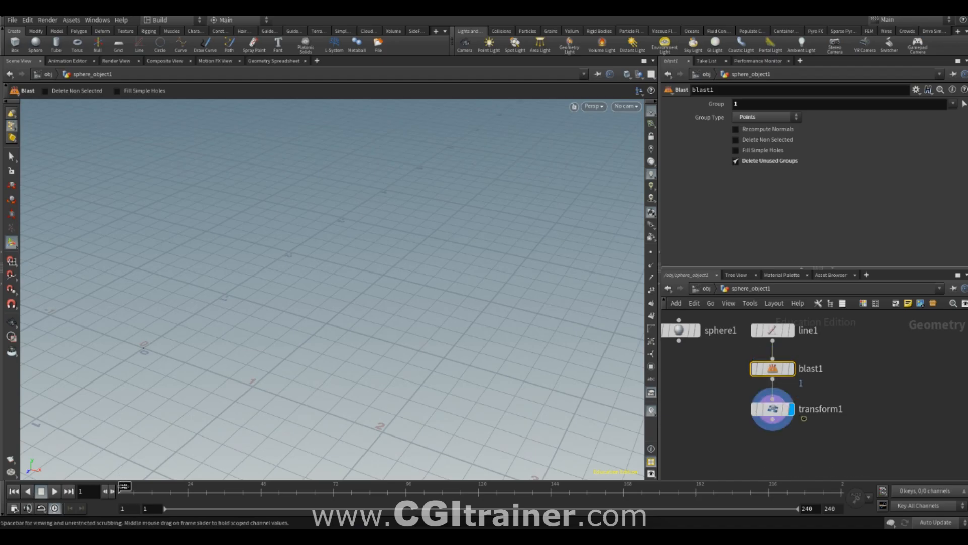
- Scrub the timeline to check the animated point and hide the viewport's reference grid
drag(153, 483, 357, 486)
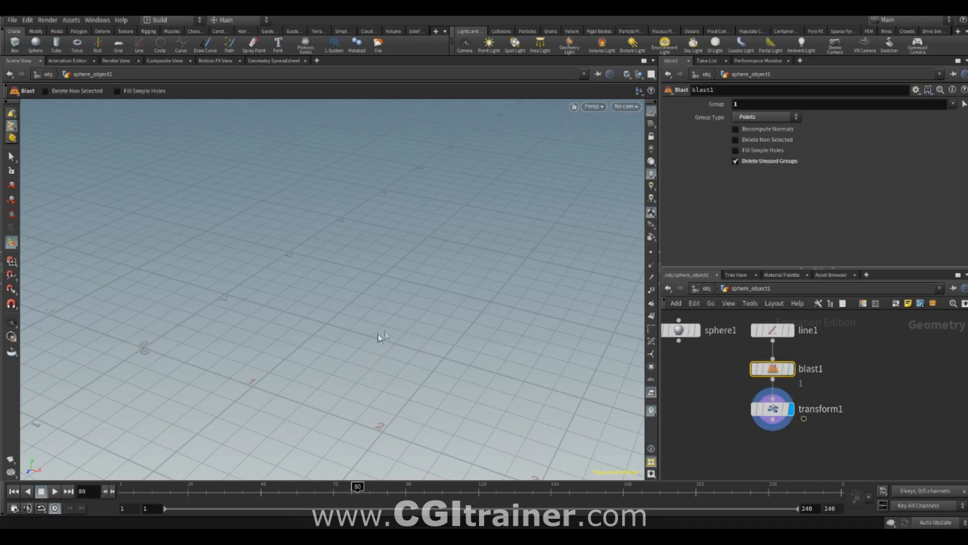
click(650, 112)
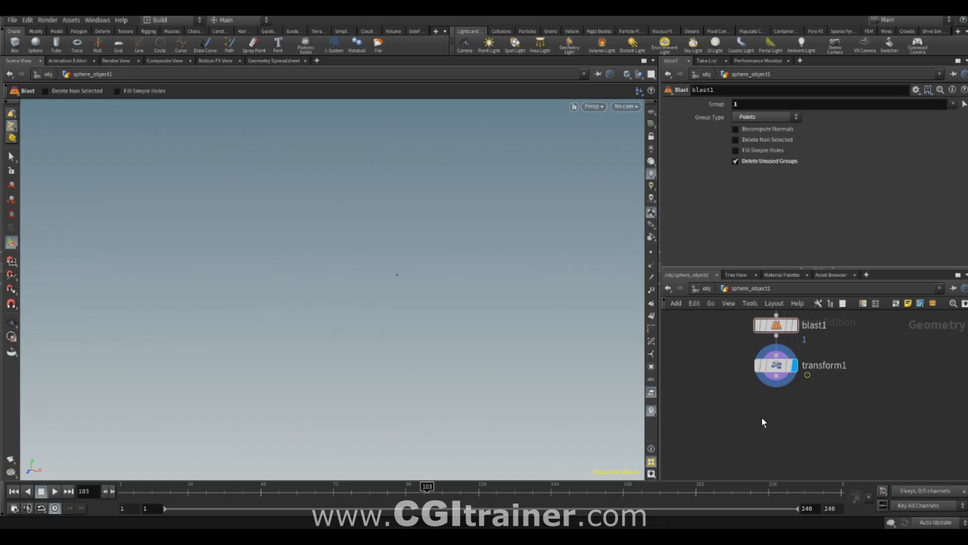
- Add a Trail node connected below transform1 and display it
click(773, 367)
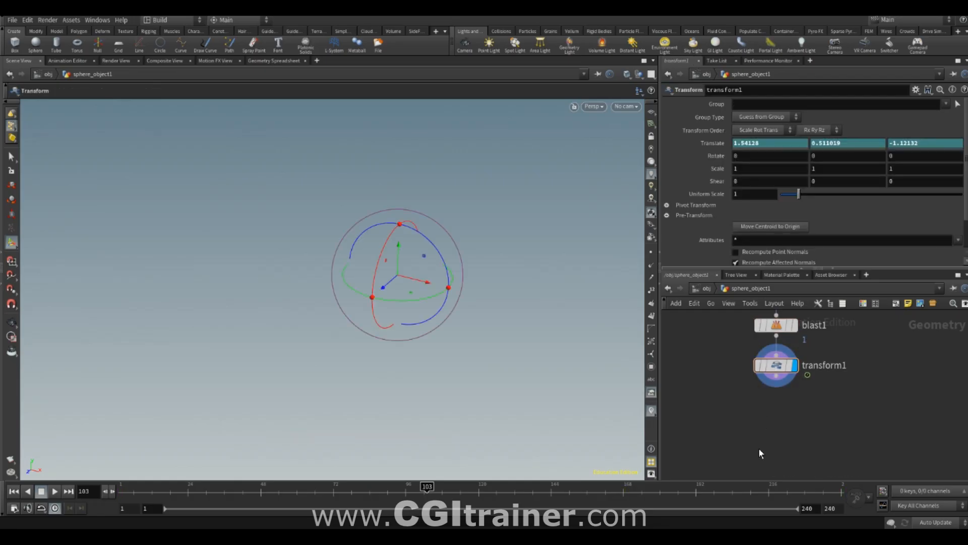
key(Tab)
text(trail)
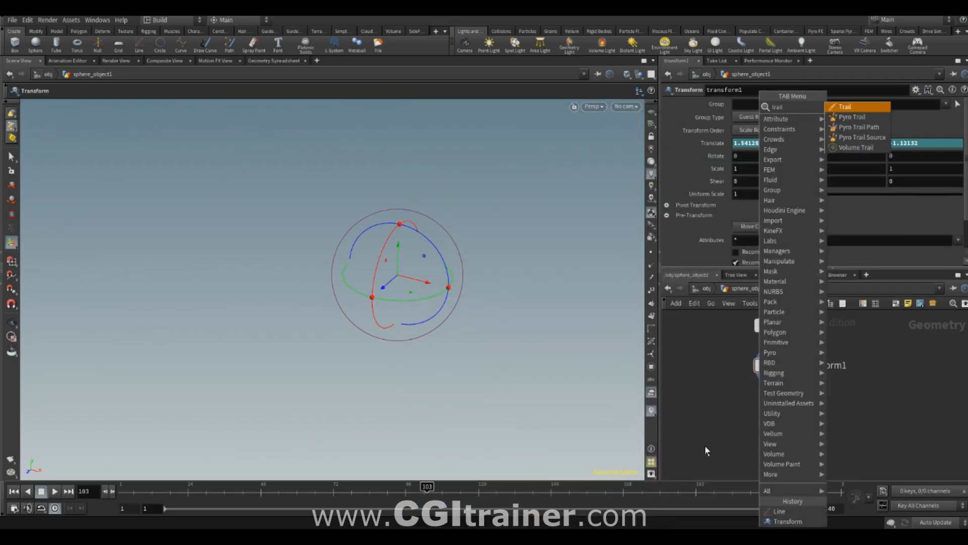
key(Return)
click(781, 403)
- Try lengthening the trail to 98 frames while scrubbing through the animation
drag(802, 118, 962, 119)
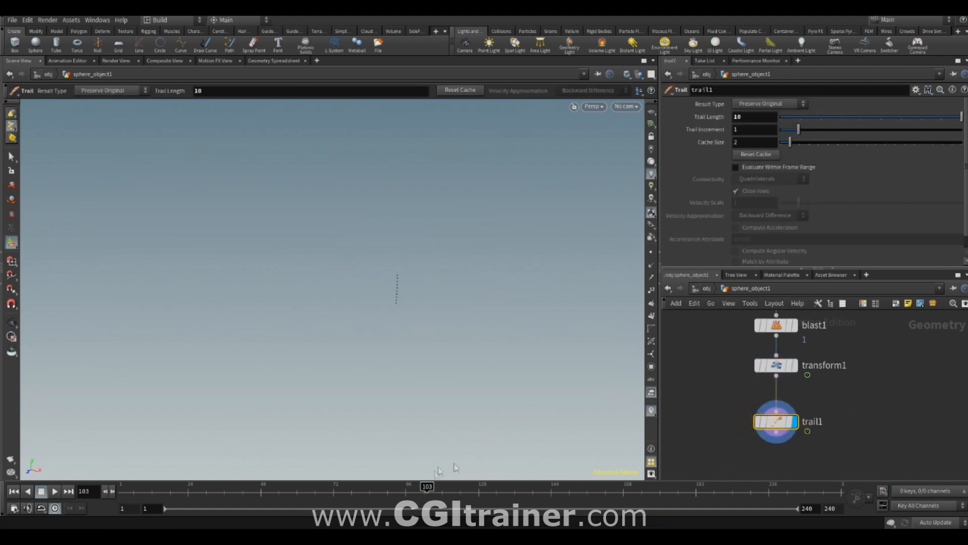
drag(428, 487, 343, 489)
drag(939, 119, 962, 107)
middle_drag(743, 119, 784, 123)
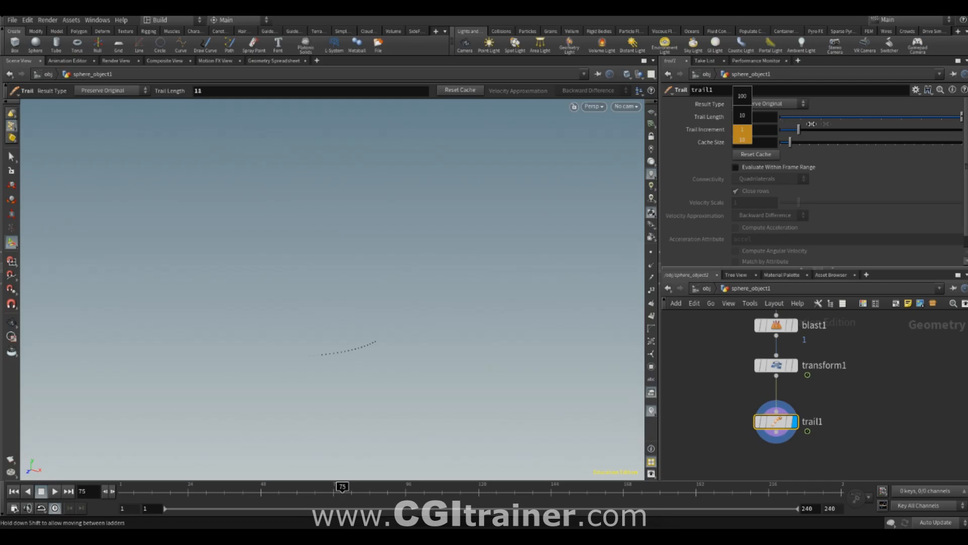
middle_drag(154, 119, 161, 119)
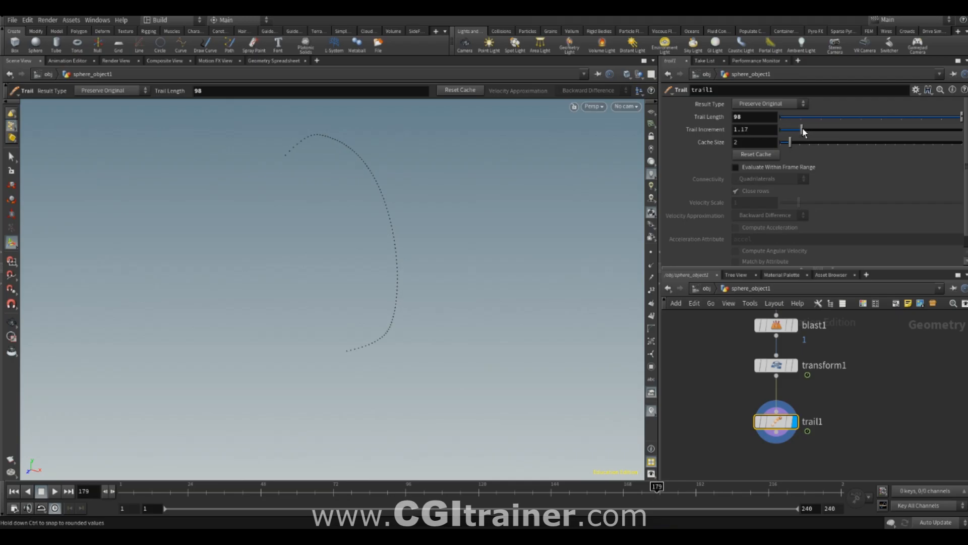
- Try a larger trail increment, scrub the timeline, and reset the trail length to 2 and the increment to 1
drag(820, 136, 809, 131)
drag(837, 487, 259, 465)
mouse_move(393, 484)
mouse_down()
mouse_move(825, 472)
mouse_move(396, 441)
mouse_move(136, 447)
mouse_move(260, 456)
mouse_move(471, 436)
mouse_move(115, 417)
mouse_move(281, 425)
mouse_up()
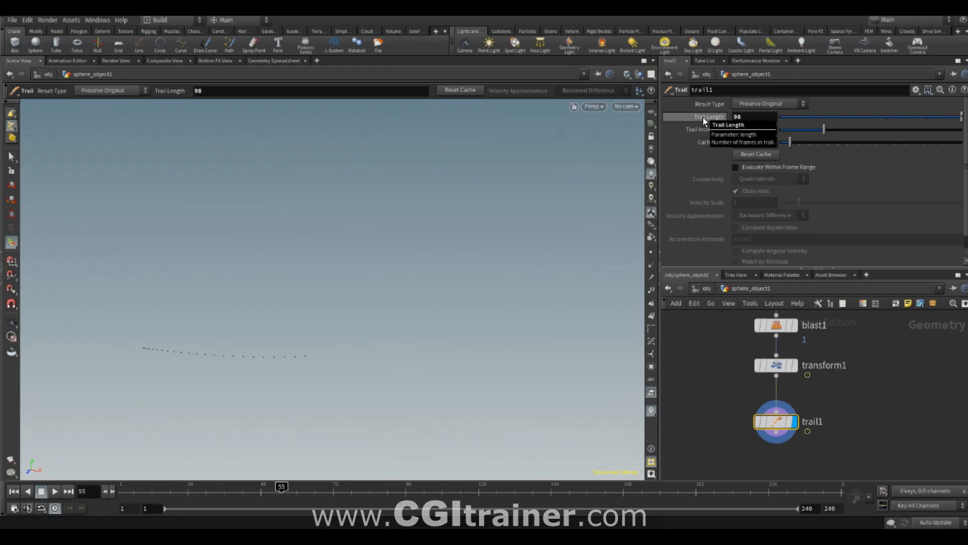
ctrl+middle_click(703, 117)
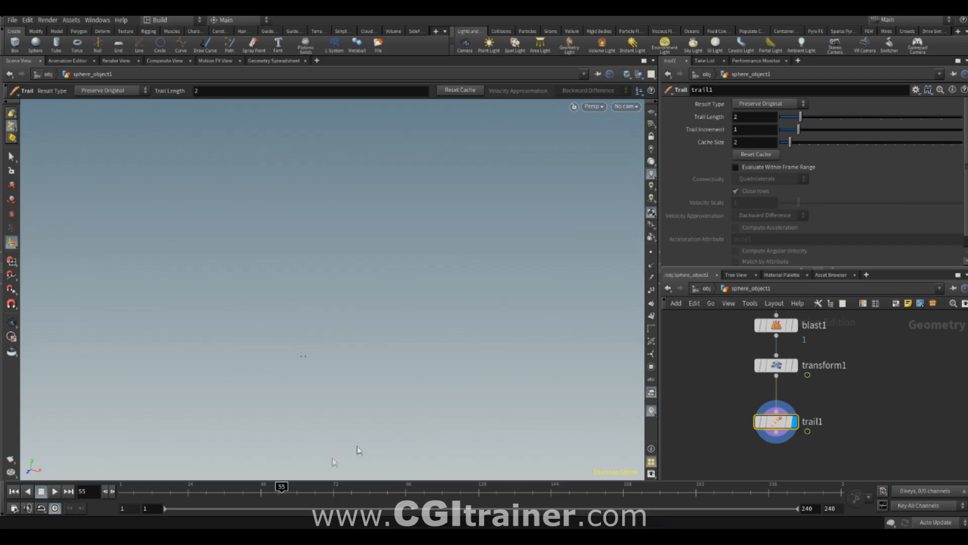
- Set the Trail Length to the expression $F and scrub to frame 160 to check the trail
mouse_move(295, 487)
mouse_down()
mouse_move(341, 485)
mouse_move(238, 474)
mouse_move(314, 486)
mouse_move(487, 487)
mouse_move(473, 487)
mouse_up()
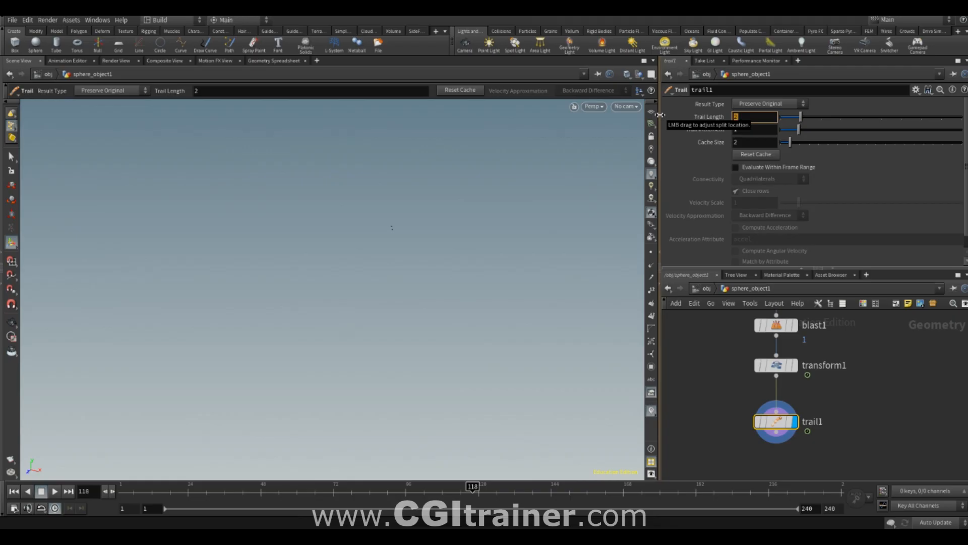
text($)
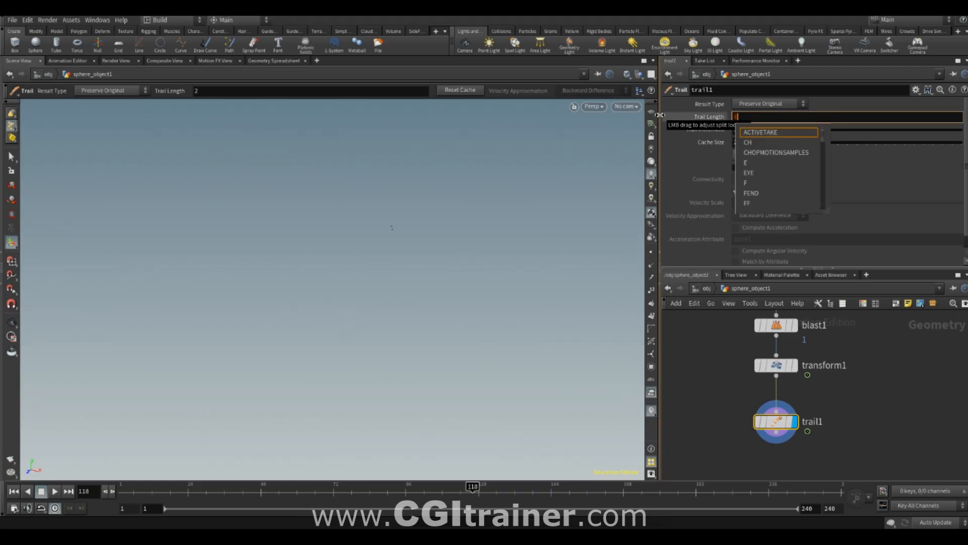
text(F)
key(Return)
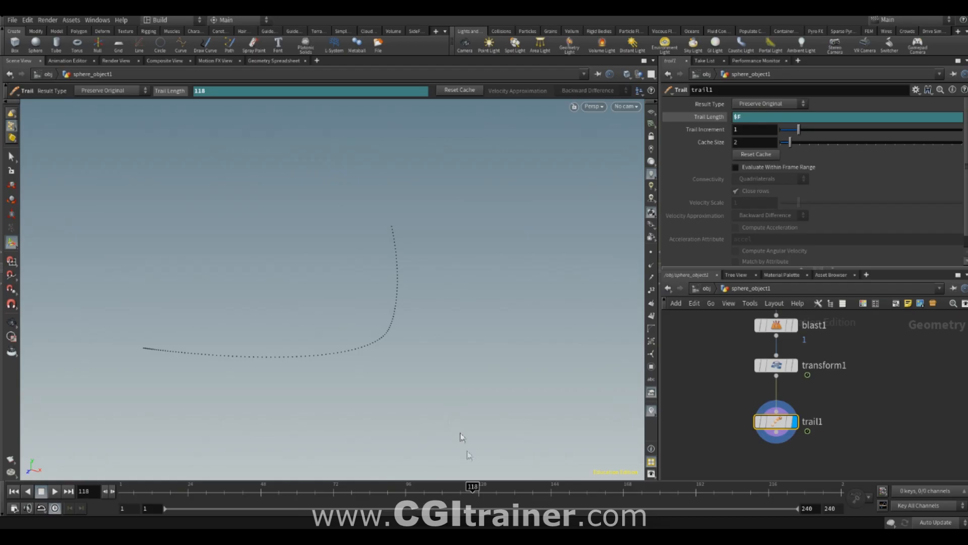
drag(460, 483, 535, 330)
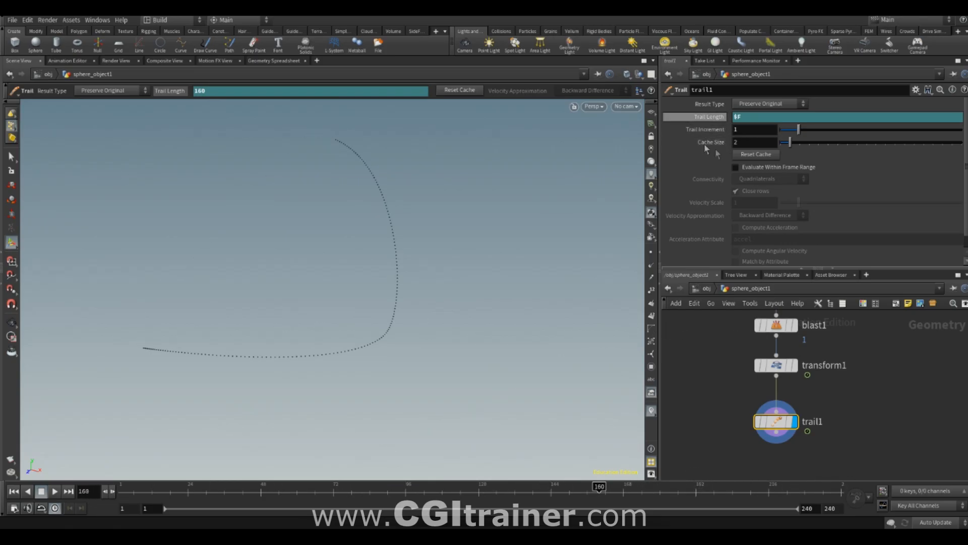
- Try a different Trail Increment, restore it to 1, and scrub the animation to check the trail
drag(797, 129, 840, 133)
drag(286, 452, 424, 452)
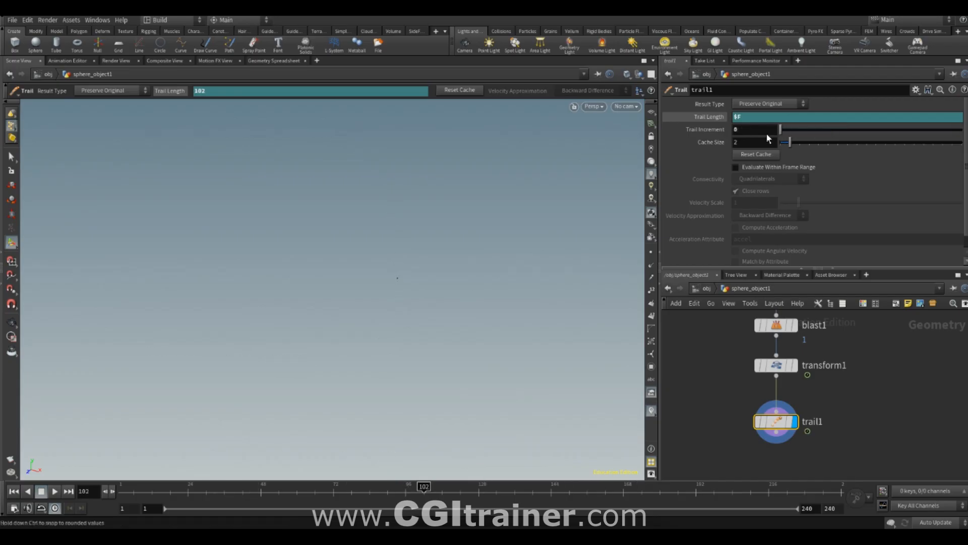
ctrl+middle_click(699, 132)
drag(425, 485, 490, 484)
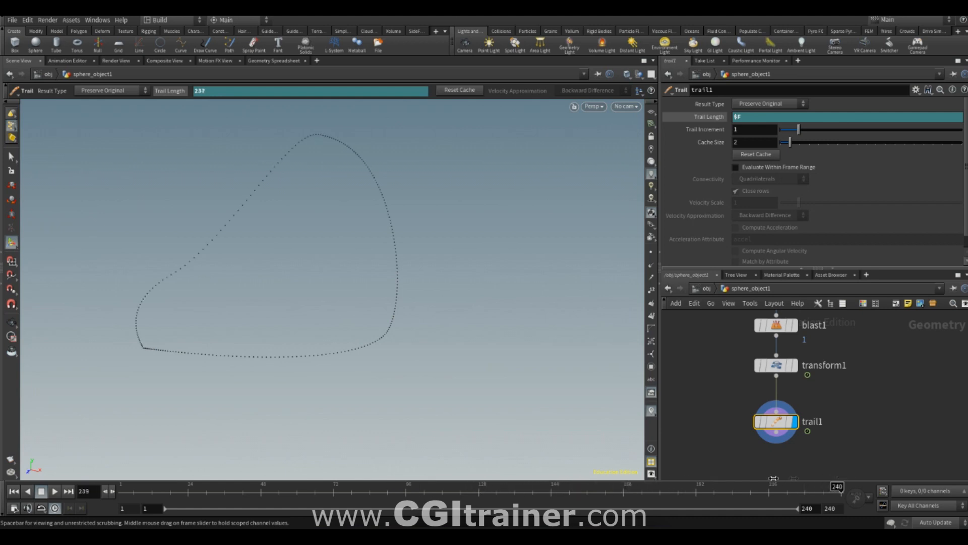
drag(277, 462, 128, 468)
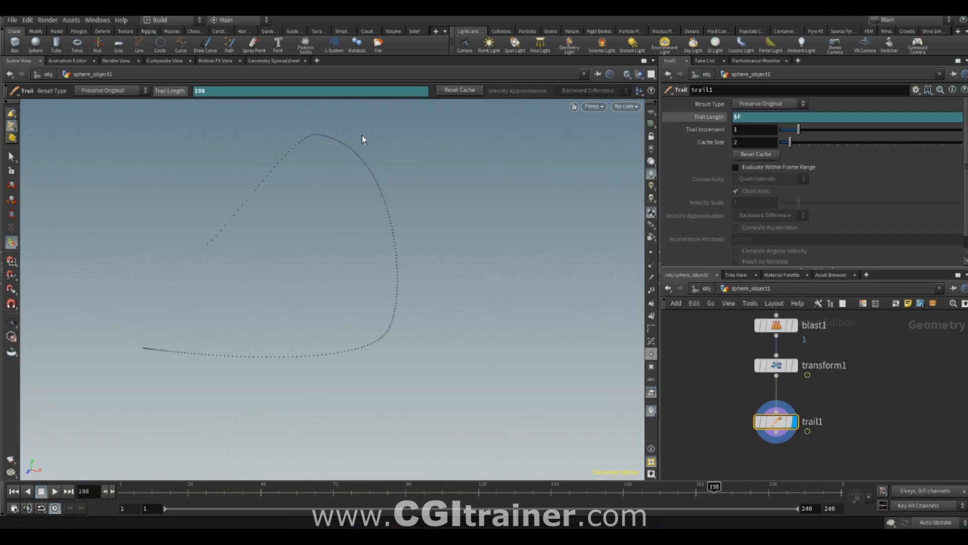
- Add an Add node below trail1, connect it, and display it
key(Tab)
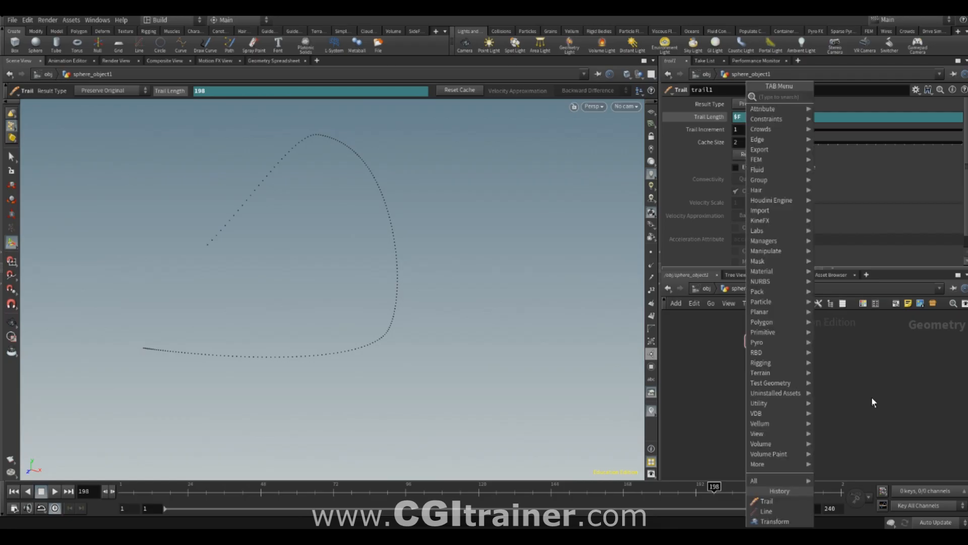
text(add)
key(Return)
click(756, 402)
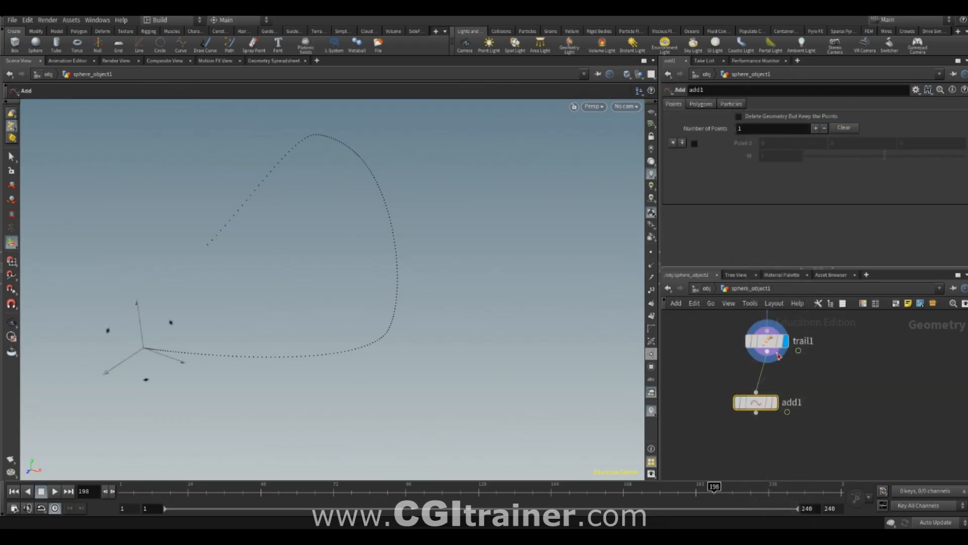
click(775, 402)
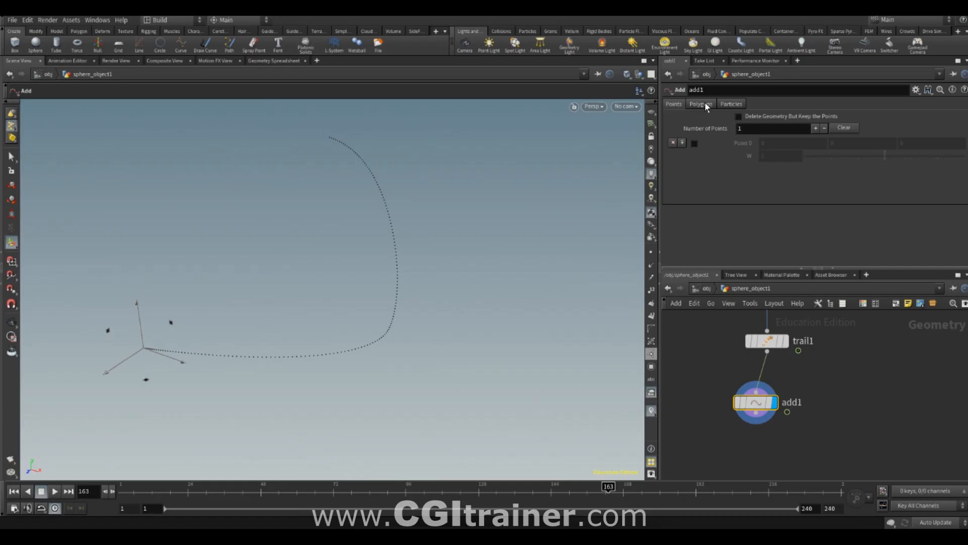
- Join all trail points into a polygon curve by group in add1 and scrub the timeline to check it
click(705, 105)
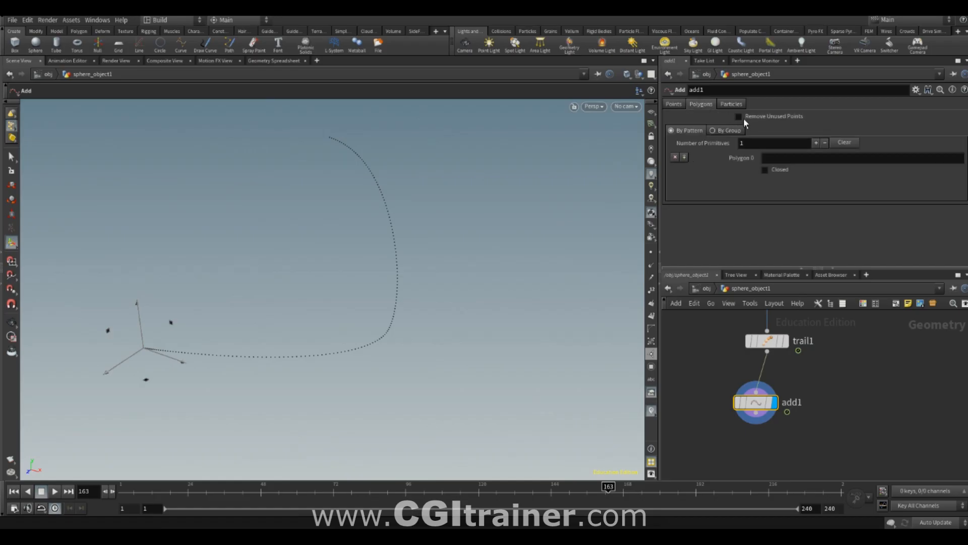
click(726, 131)
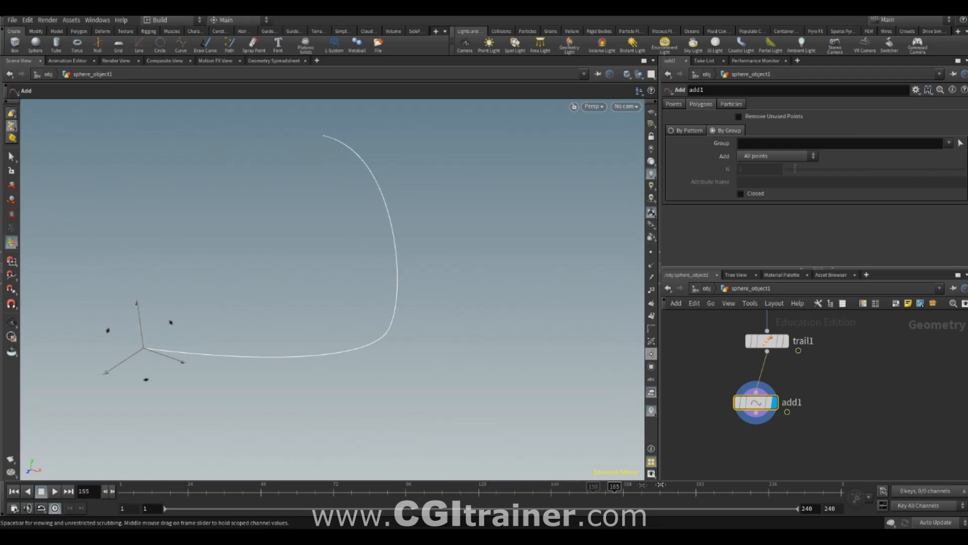
drag(837, 486, 370, 468)
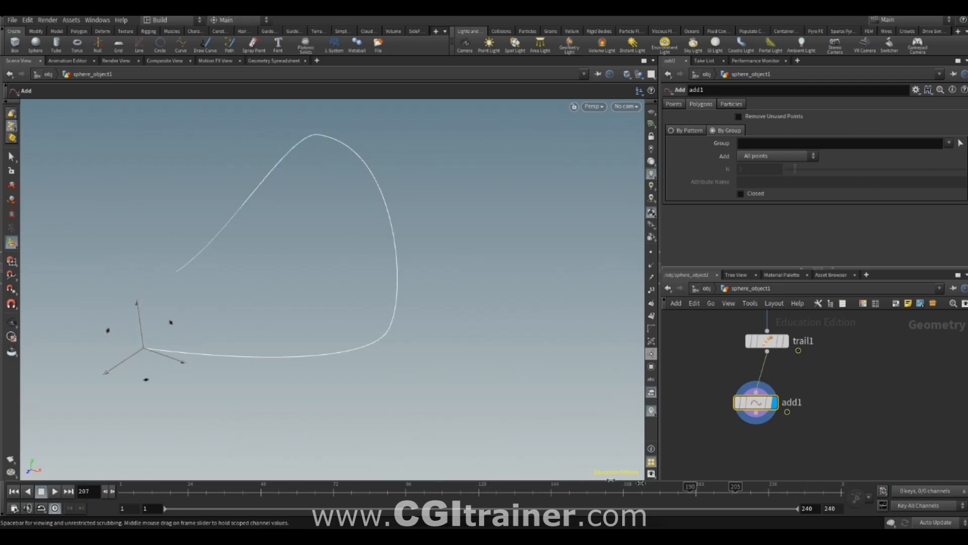
click(640, 484)
- Connect and display a PolyWire node below add1, with Divisions 9 and Wire Radius 0.02
middle_drag(747, 450, 786, 412)
key(Tab)
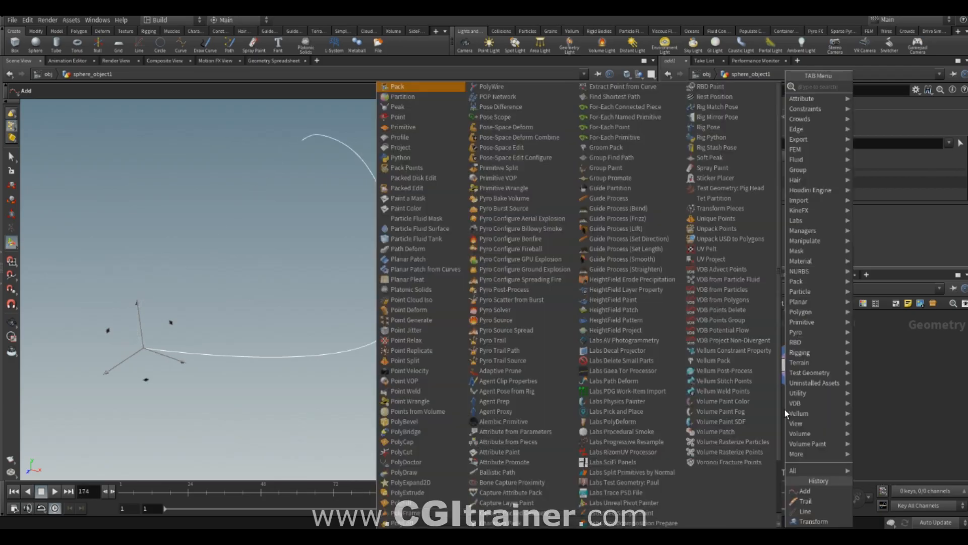
text(poly)
click(888, 260)
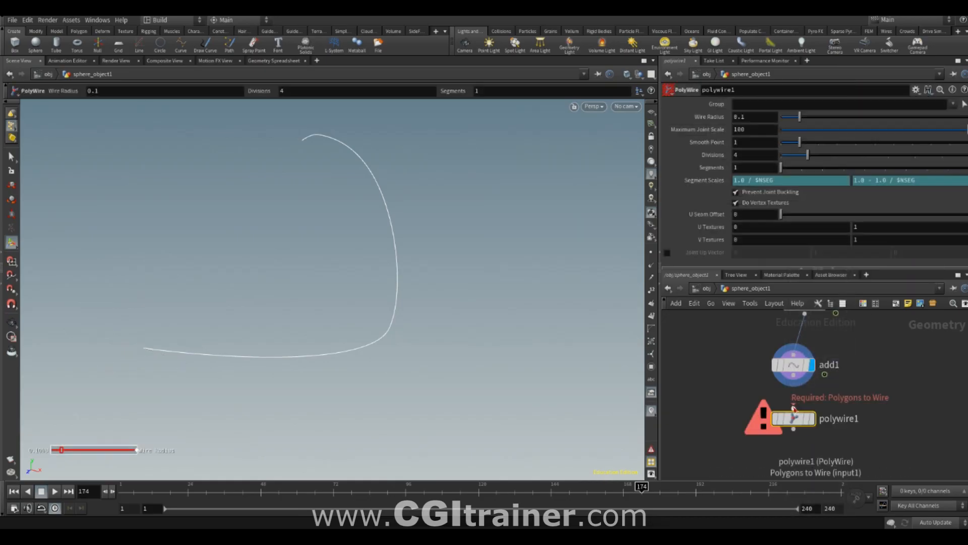
mouse_move(942, 172)
mouse_down()
mouse_move(912, 172)
mouse_move(934, 170)
mouse_up()
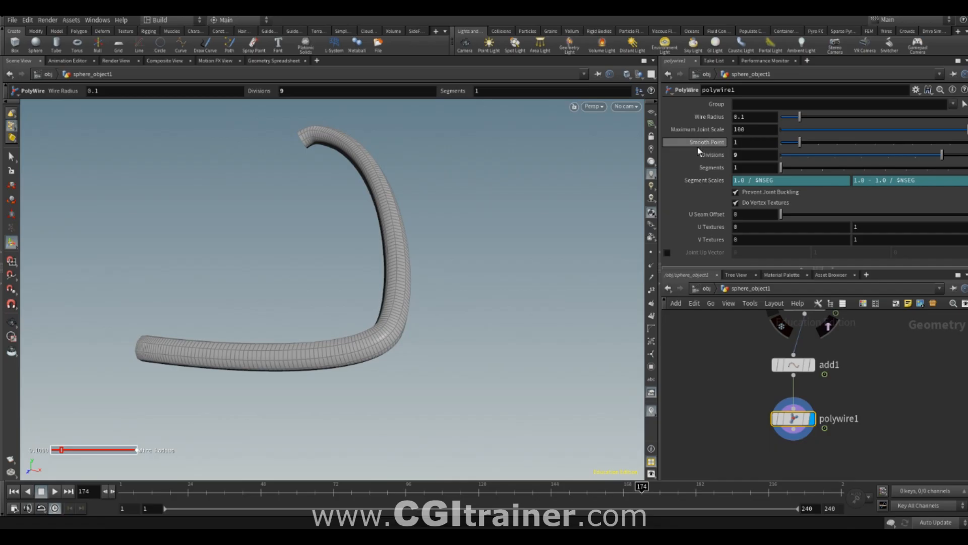
middle_drag(756, 121, 708, 148)
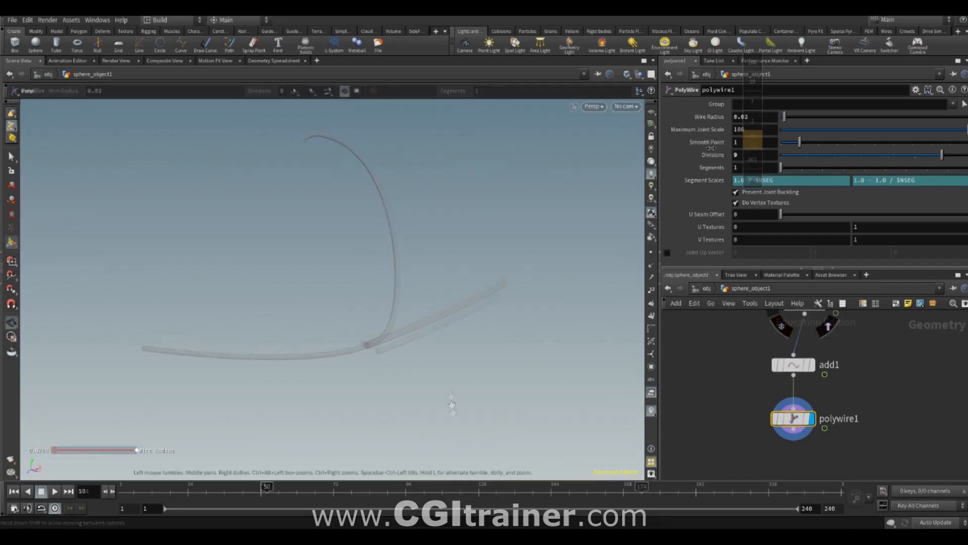
drag(454, 405, 677, 383)
- Insert a Resample node between add1 and polywire1, set its Length to 0.2, and display polywire1
middle_drag(716, 372, 729, 439)
middle_drag(830, 319, 823, 378)
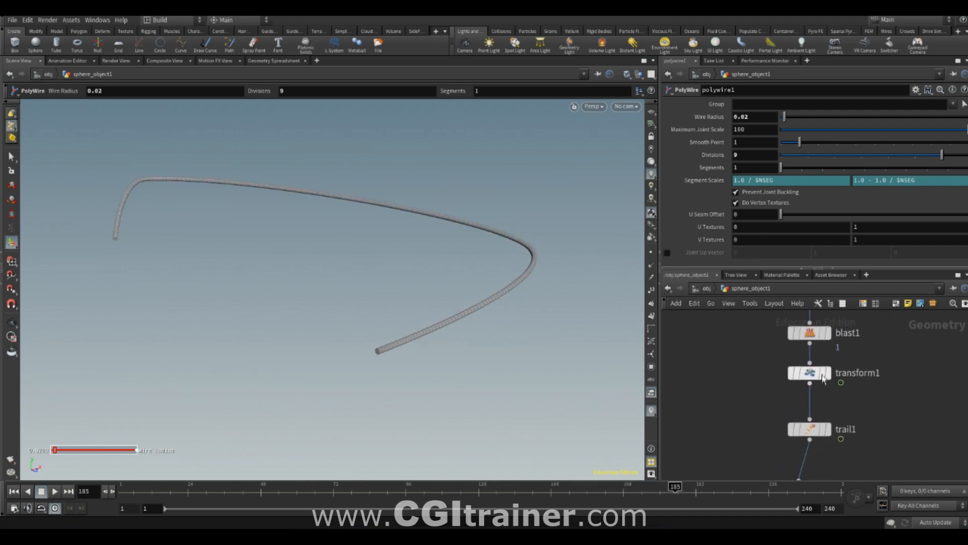
middle_drag(753, 436, 743, 323)
middle_drag(727, 460, 727, 396)
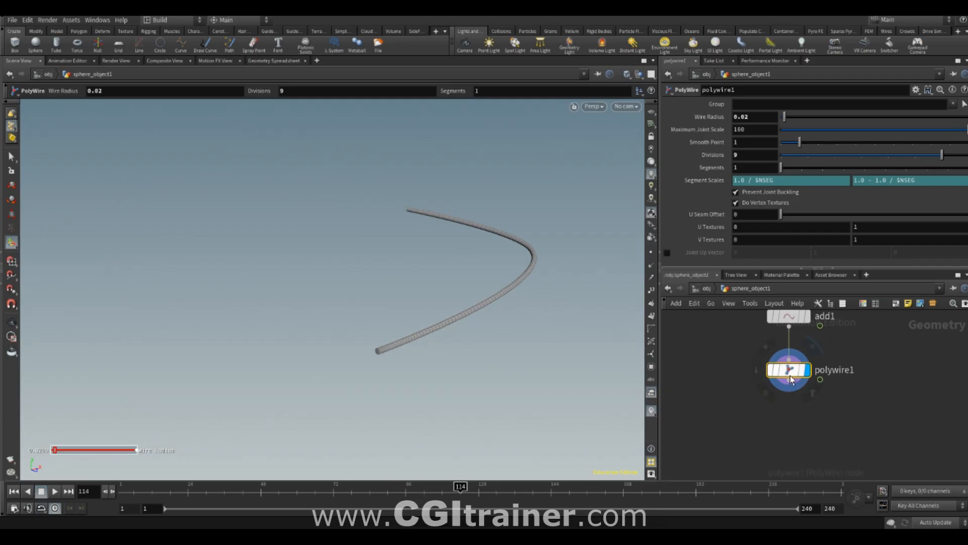
drag(790, 375, 791, 456)
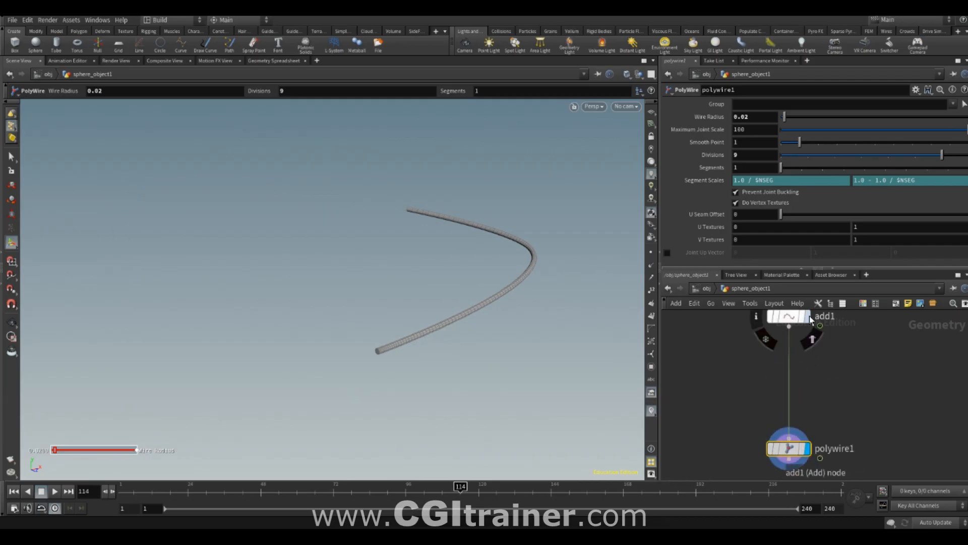
click(809, 317)
click(796, 327)
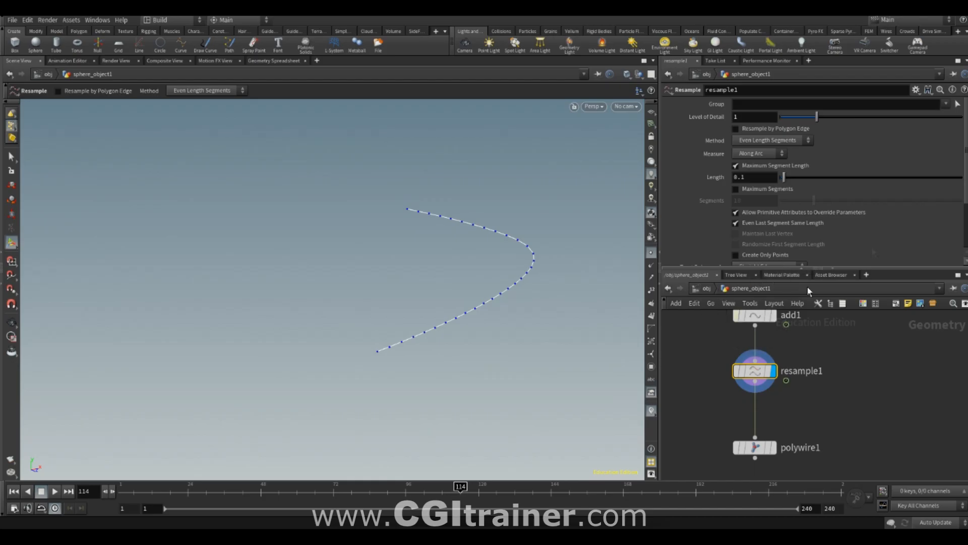
mouse_move(783, 177)
mouse_down()
mouse_move(816, 182)
mouse_move(772, 185)
mouse_move(789, 188)
mouse_up()
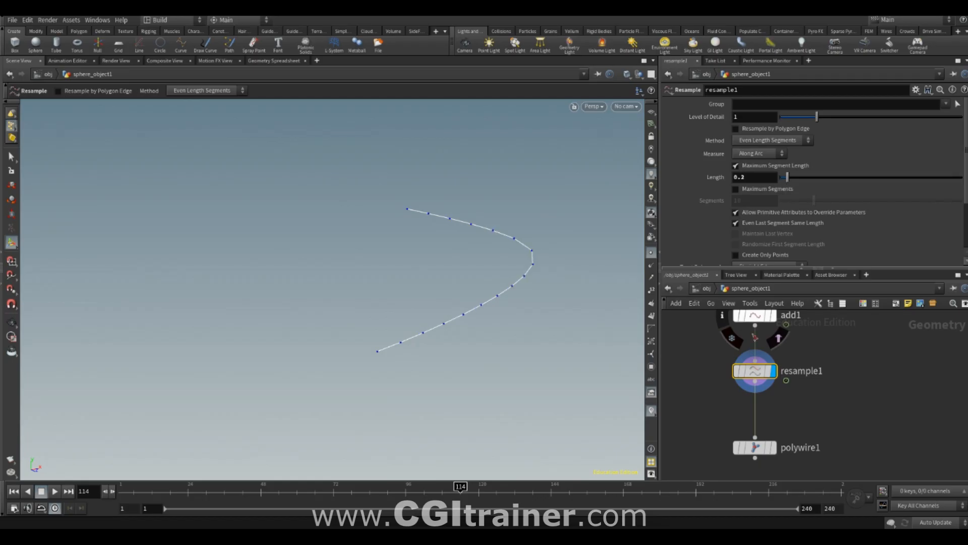
click(773, 447)
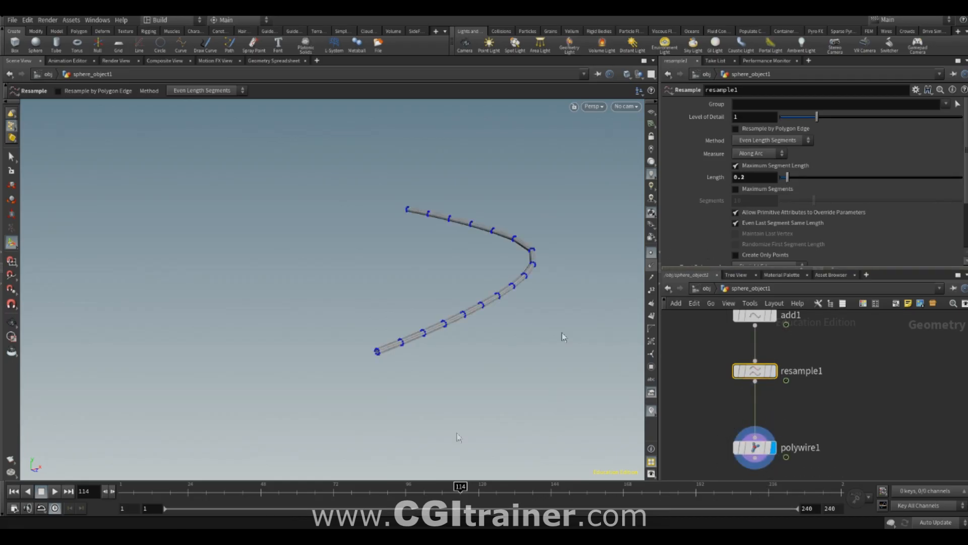
mouse_move(795, 177)
mouse_down()
mouse_move(815, 179)
mouse_move(806, 178)
mouse_up()
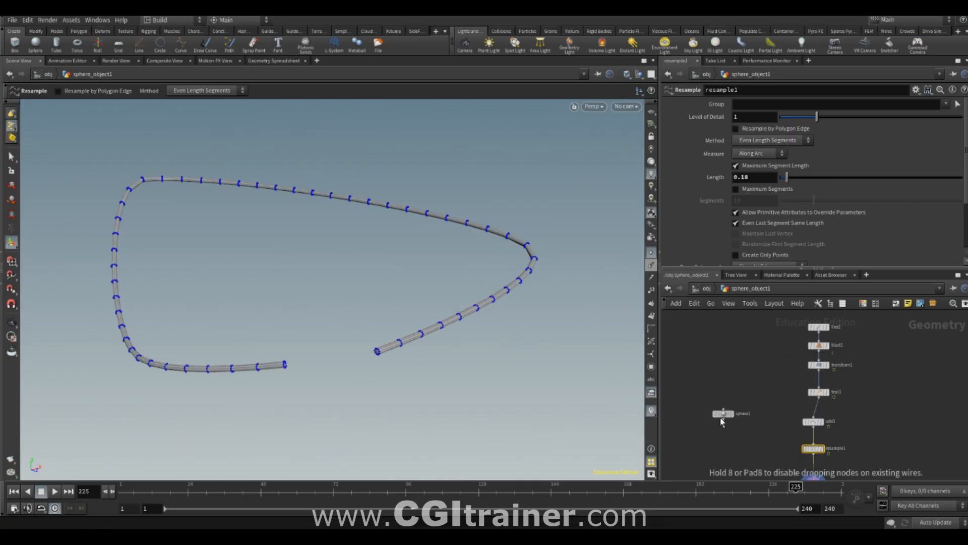
- Create a reference copy of the transform1 node
drag(721, 422, 722, 426)
middle_drag(735, 381, 719, 284)
middle_drag(735, 399, 744, 476)
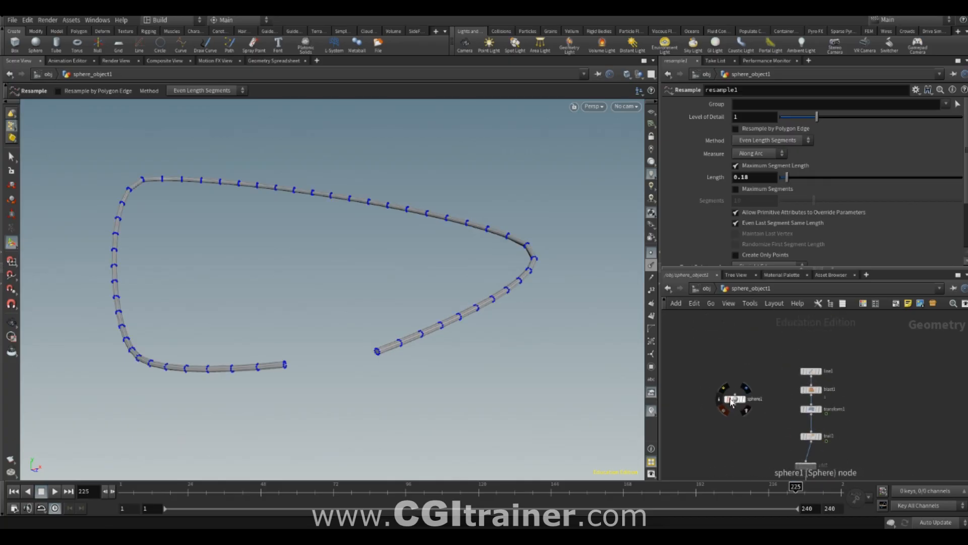
drag(730, 397, 719, 369)
middle_drag(755, 390, 762, 349)
click(818, 367)
scroll(786, 393, up, 3)
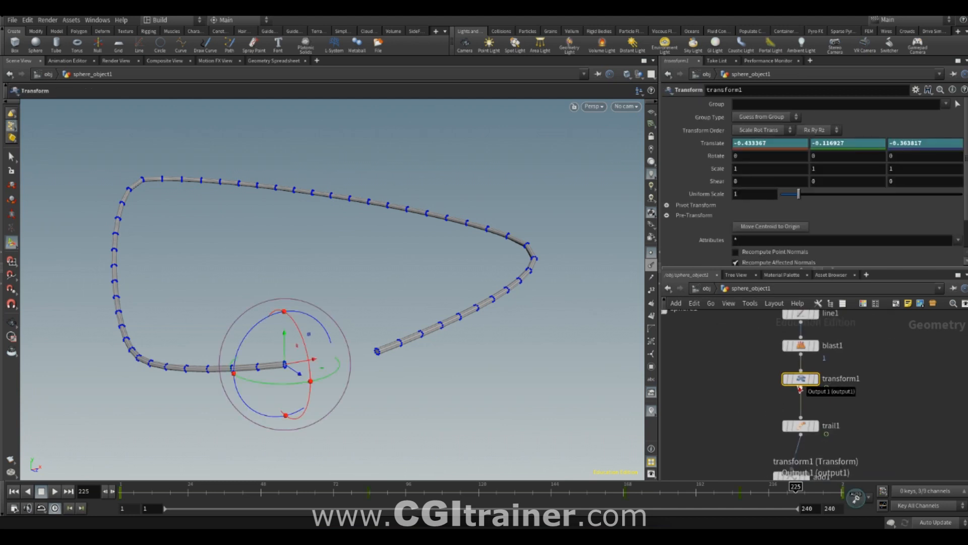
right_click(801, 379)
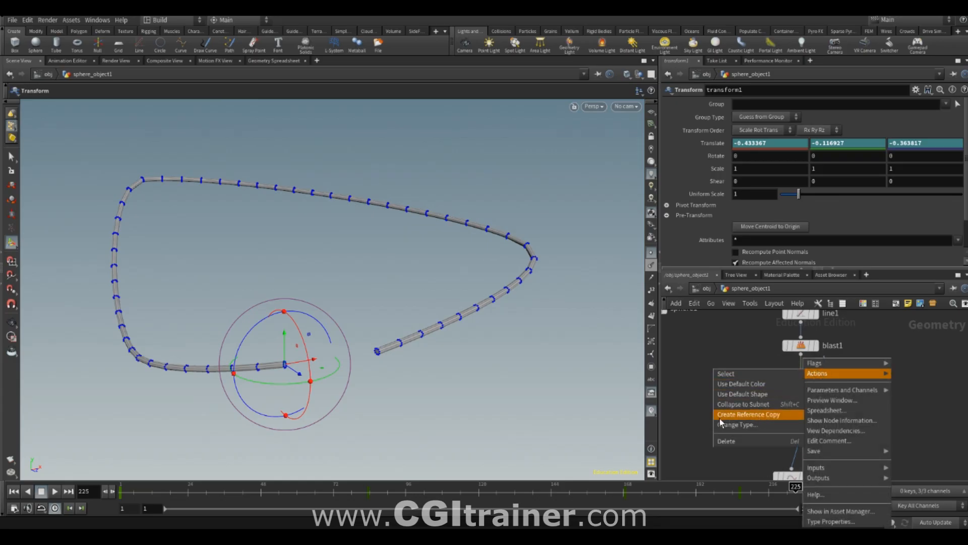
click(753, 414)
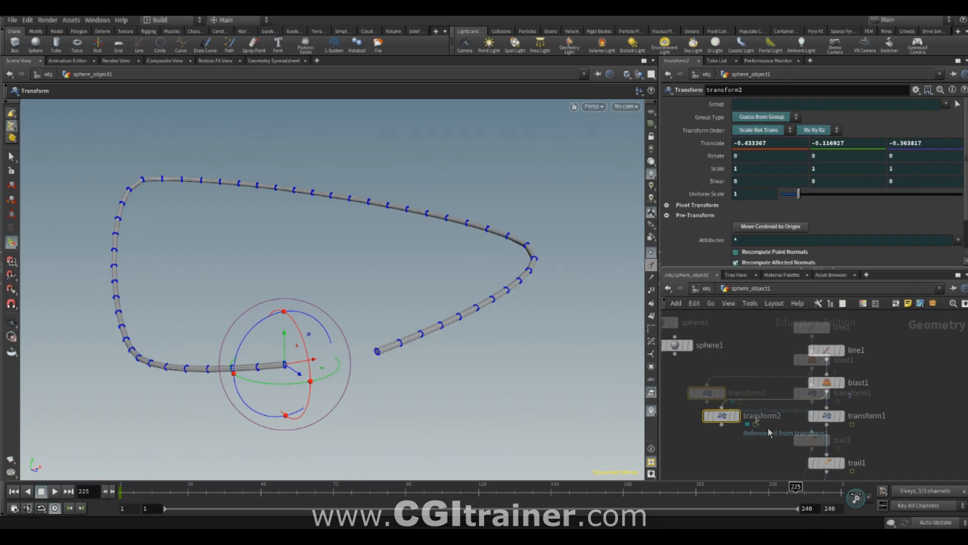
- Connect sphere1 to the referenced transform2 node and display it
click(743, 415)
drag(744, 414, 698, 359)
click(761, 421)
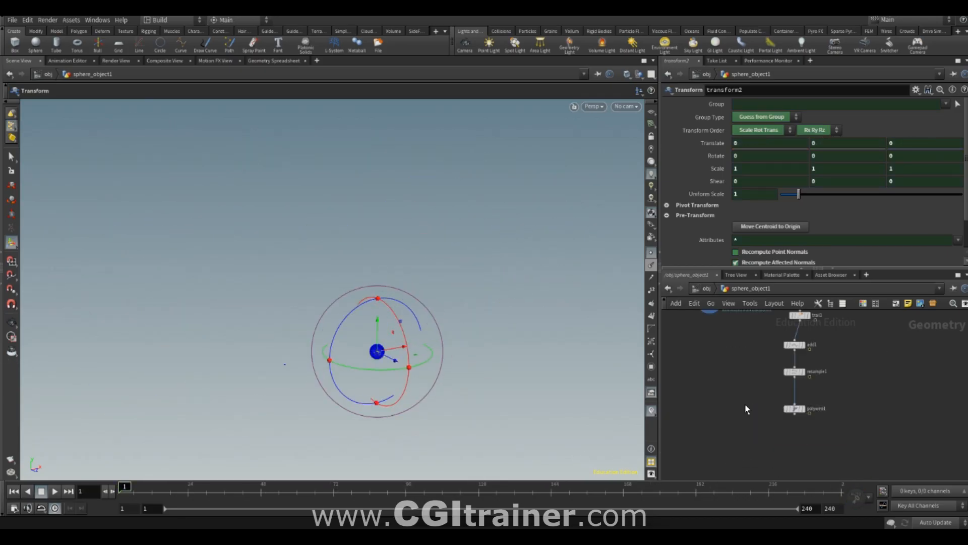
- Add a displayed Merge node combining polywire1 and transform2, and scrub the timeline to check the result
key(Tab)
text(merge)
click(814, 67)
click(737, 436)
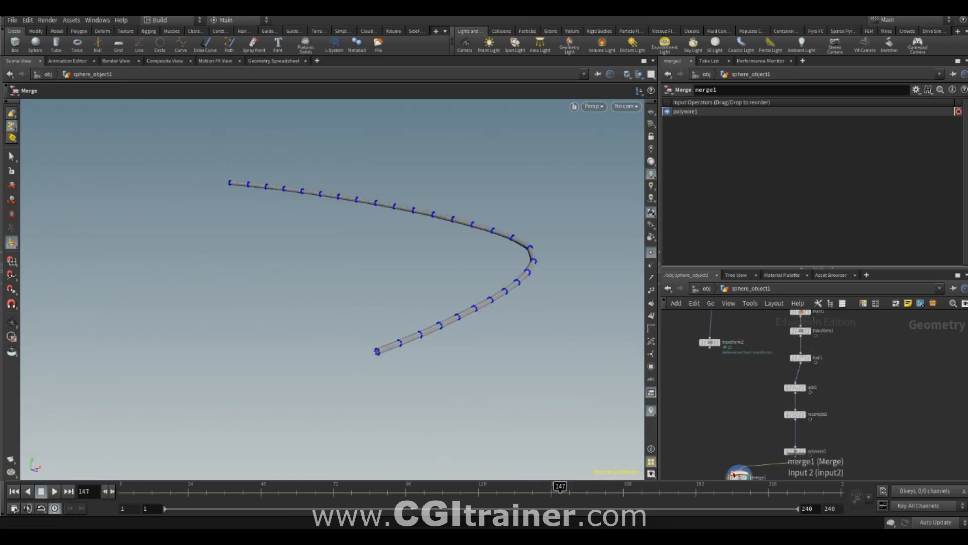
drag(710, 347, 737, 468)
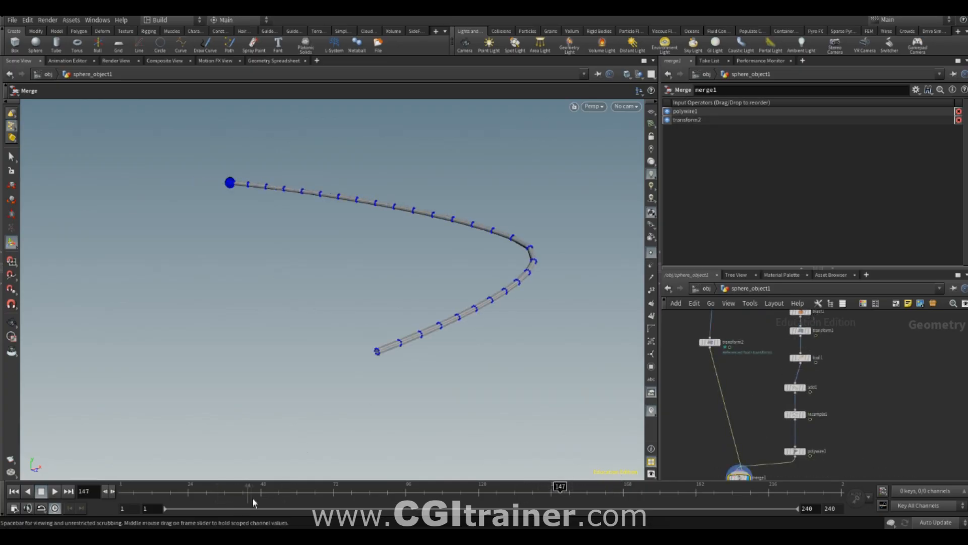
click(212, 488)
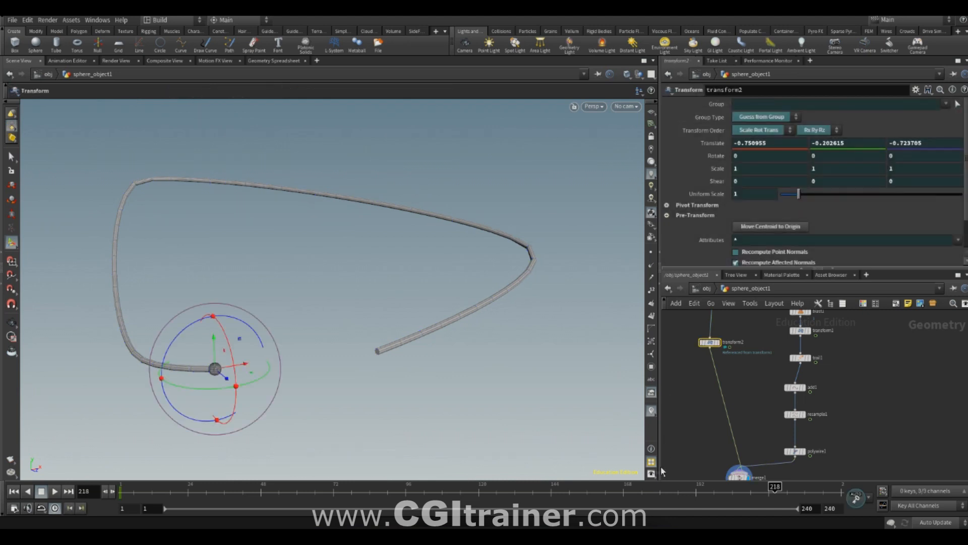
- Reduce the Uniform Scale of sphere1 slightly and review the sphere and its trail from another angle
middle_drag(707, 364, 704, 451)
click(711, 376)
drag(794, 171, 788, 174)
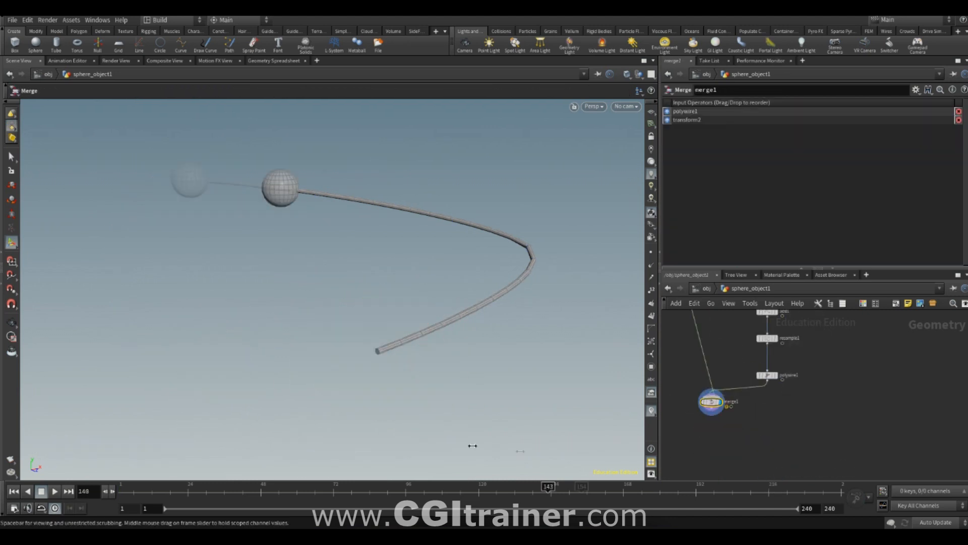
drag(471, 447, 618, 356)
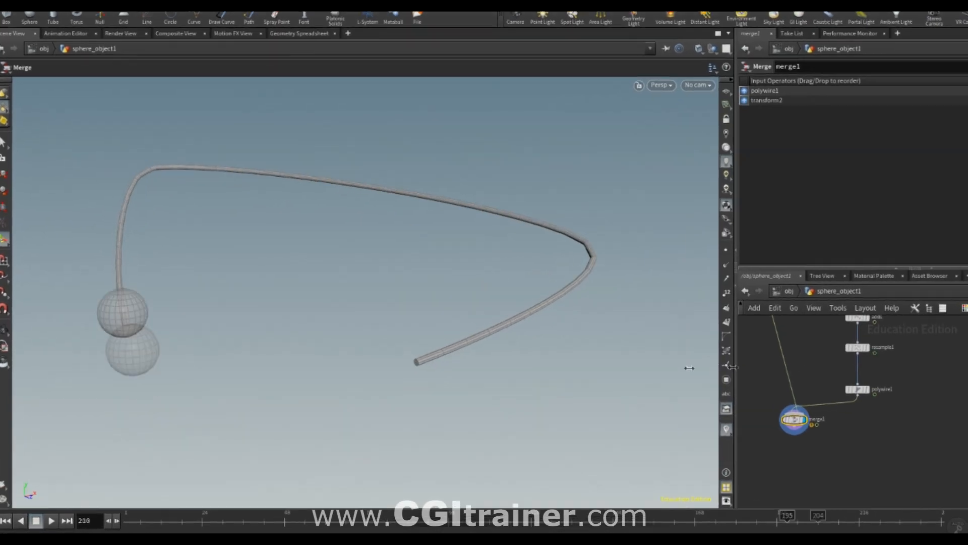
drag(689, 368, 425, 287)
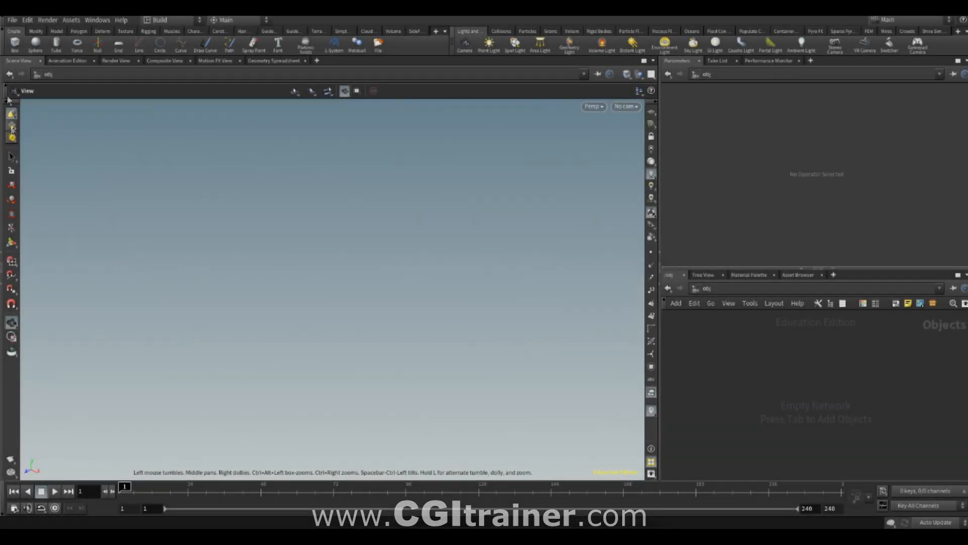
- Create a sphere in the new empty scene and set its Uniform Scale to 0.28 inside its geometry network
click(36, 44)
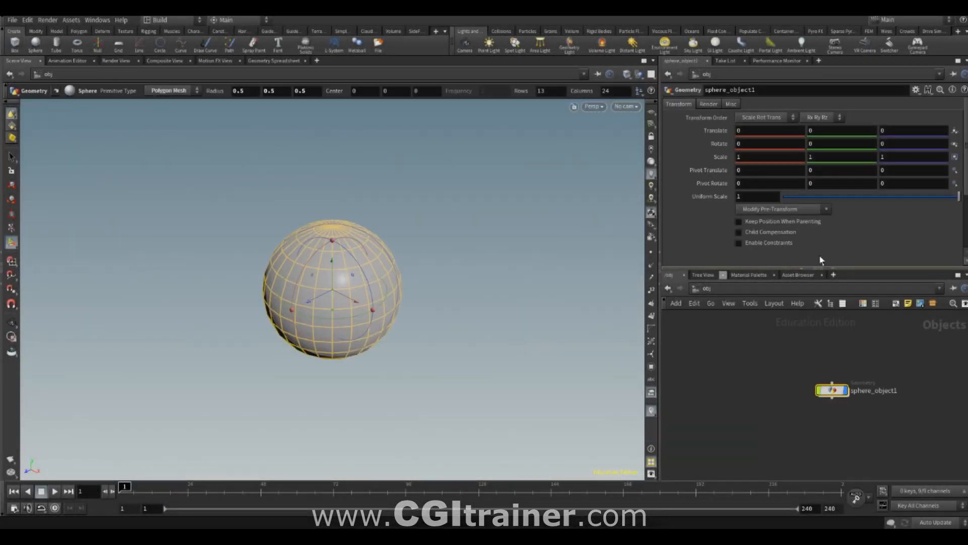
drag(838, 394, 813, 389)
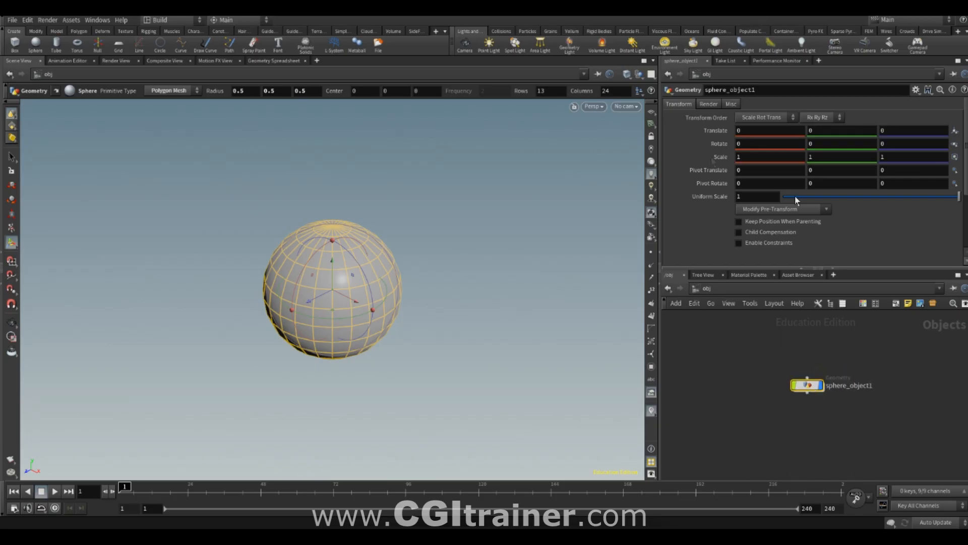
double_click(808, 386)
drag(796, 168, 785, 168)
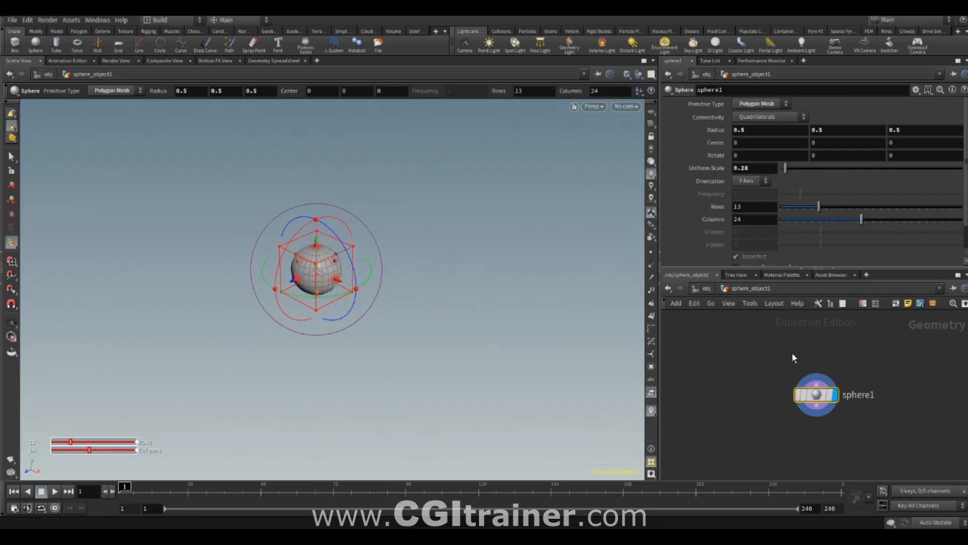
- At object level, keyframe sphere_object1's Translate at frame 1 and at further frames, moving the sphere along a path
key(u)
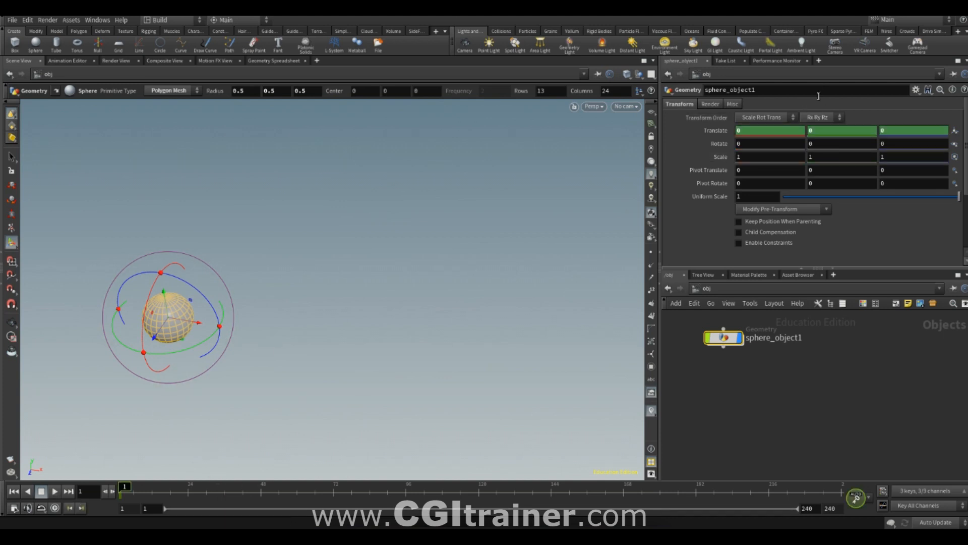
click(353, 492)
drag(193, 322, 450, 364)
drag(377, 487, 406, 487)
drag(416, 388, 452, 346)
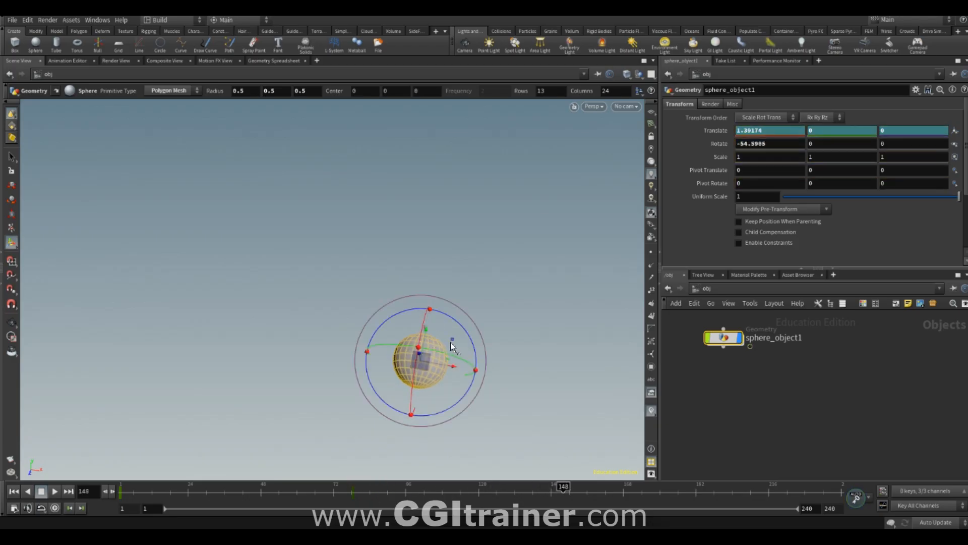
key(ctrl+z)
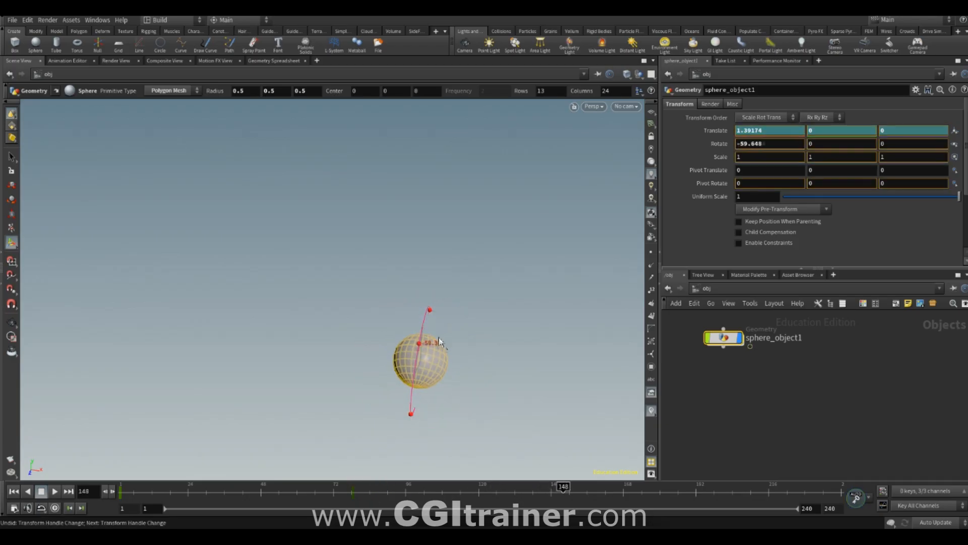
drag(420, 368, 465, 182)
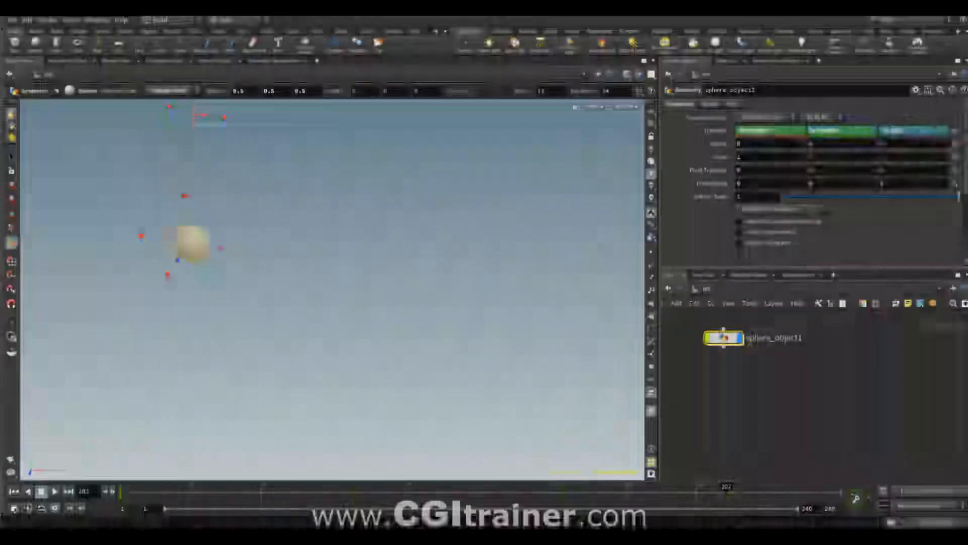
drag(778, 130, 703, 126)
- Play back the sphere's animation, return to frame 1, and open sphere_object1's geometry network
click(54, 491)
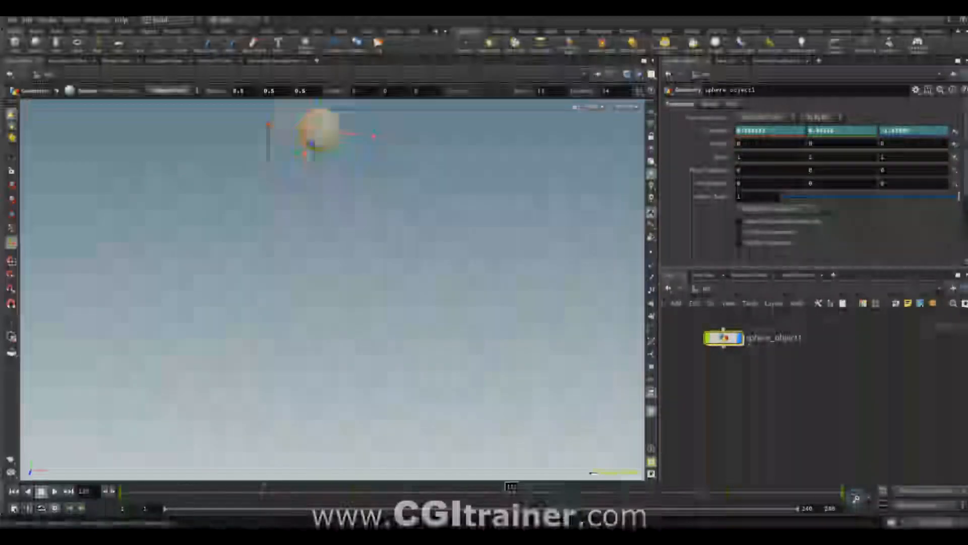
click(13, 491)
double_click(723, 337)
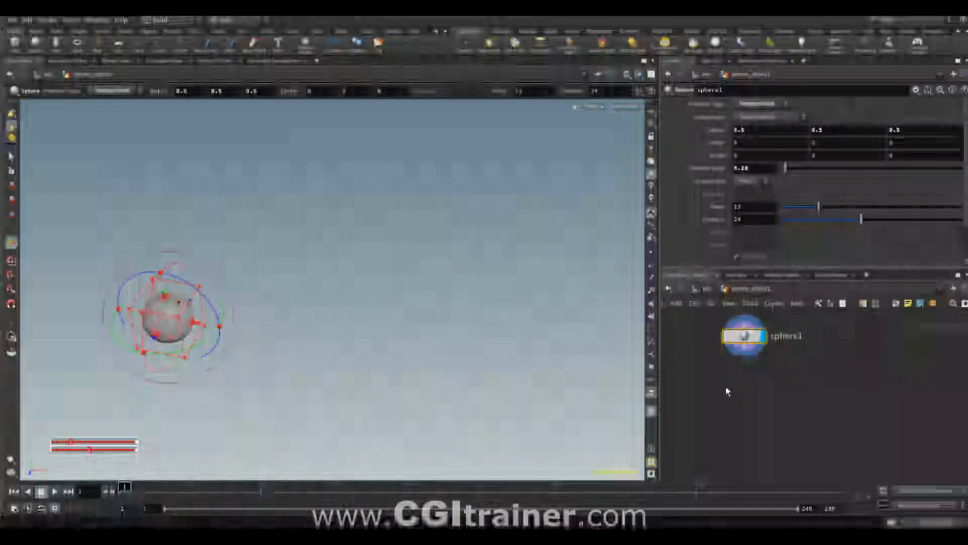
- Add a PolyReduce node after sphere1 with its percentage to keep at 8.2 and place it beside the sphere node
key(Tab)
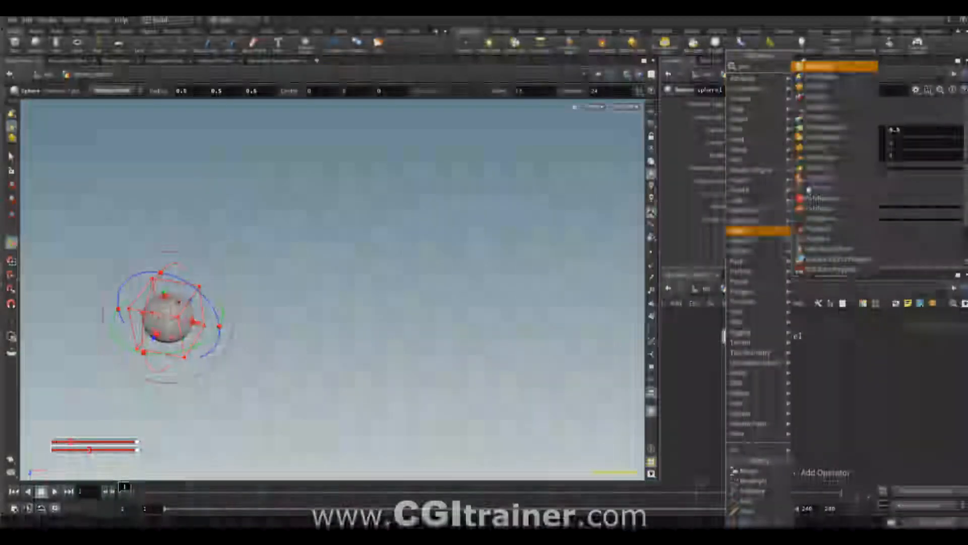
mouse_move(757, 200)
click(812, 204)
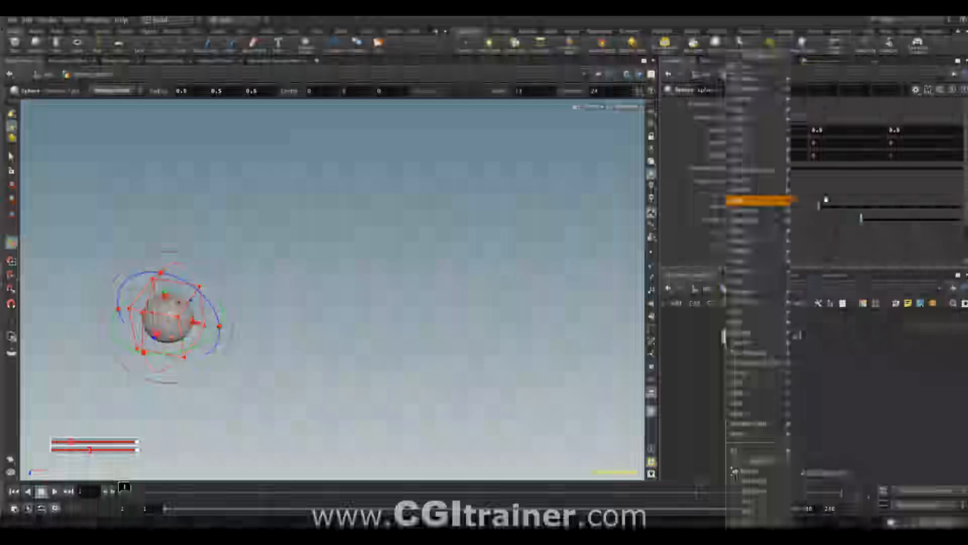
click(776, 387)
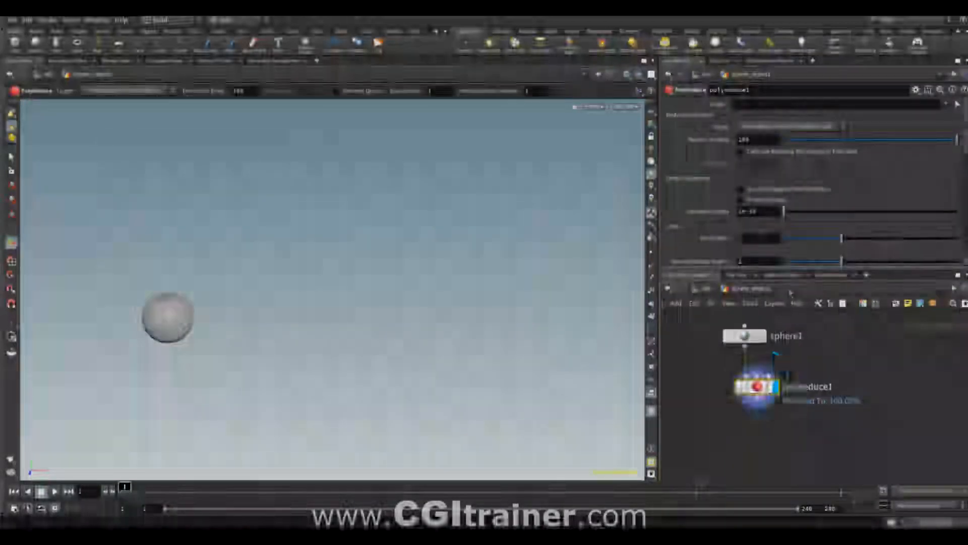
drag(906, 146, 798, 148)
drag(761, 387, 836, 372)
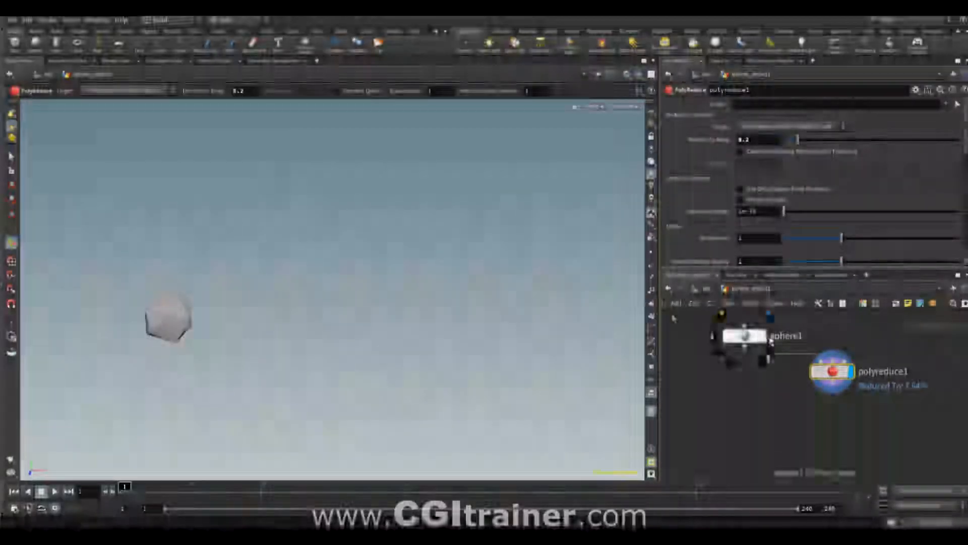
- Display sphere1 instead of polyreduce1 and return to object level
click(770, 318)
key(u)
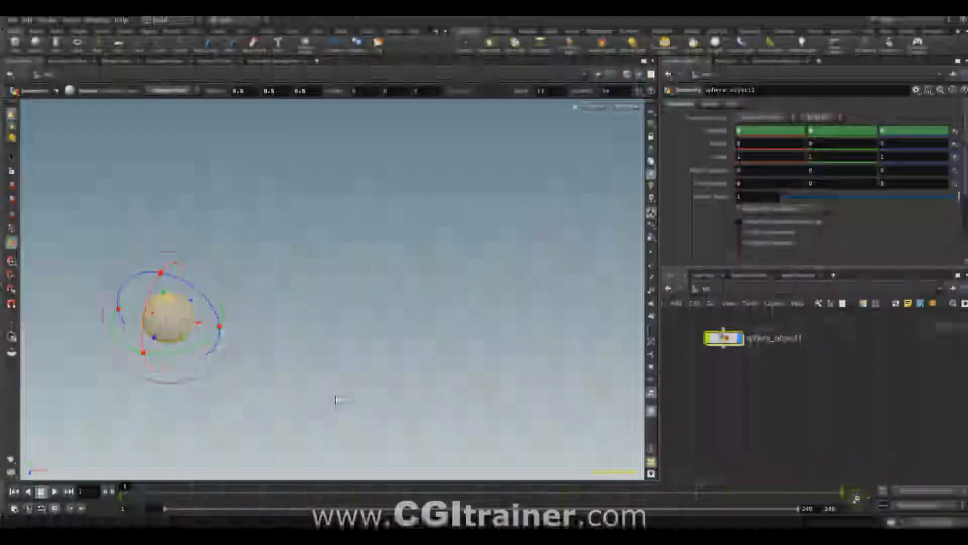
mouse_move(129, 491)
mouse_down()
mouse_move(610, 489)
mouse_move(121, 490)
mouse_up()
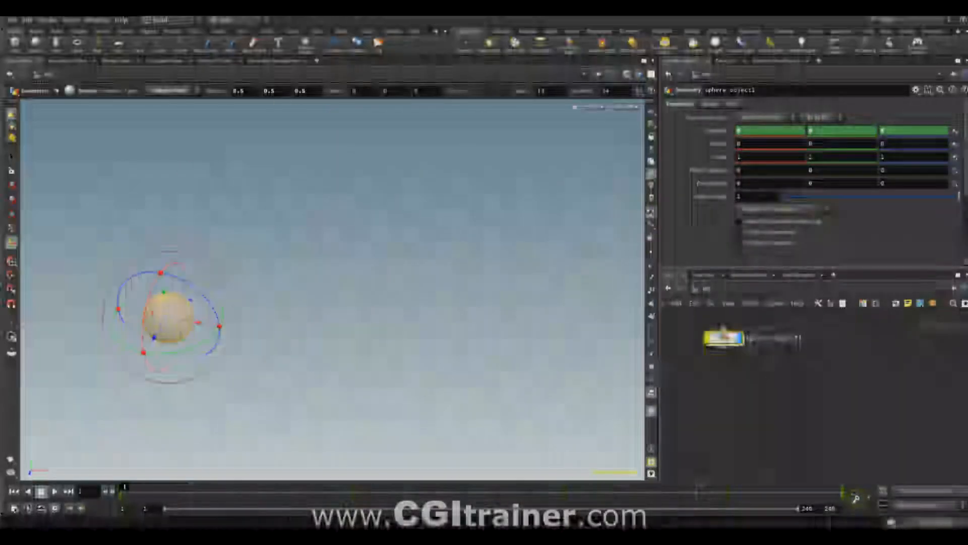
- Create a Geometry object named PATH beside sphere_object1 and open its empty network
drag(724, 338, 688, 354)
click(837, 363)
key(Tab)
text(geo)
key(Return)
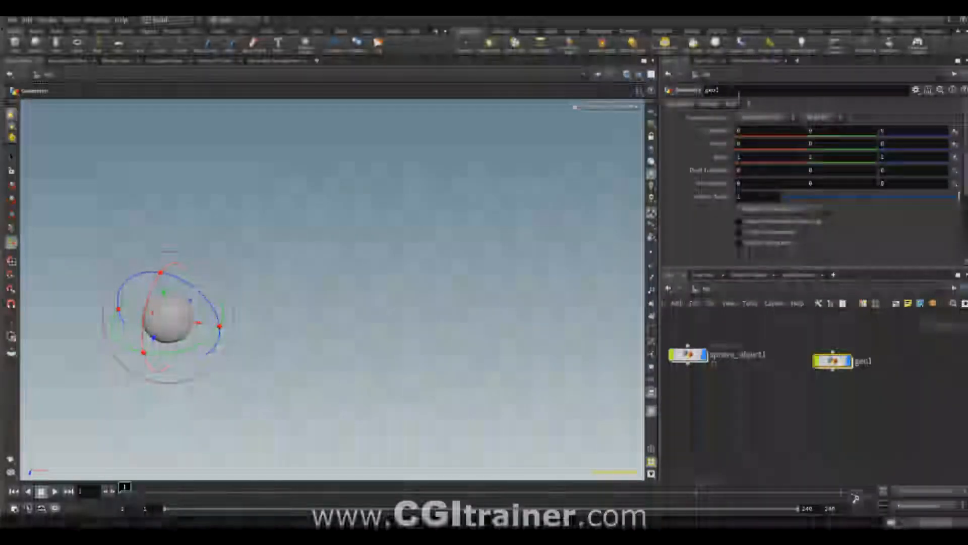
double_click(831, 360)
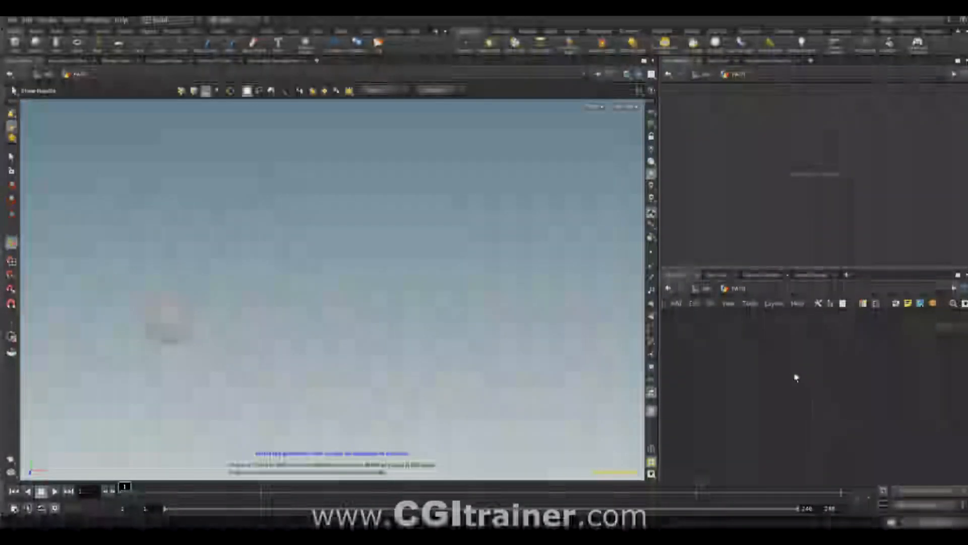
- Add an Object Merge node in PATH that references /obj/sphere_object1/polyreduce1
key(Tab)
text(obj)
key(Return)
click(758, 353)
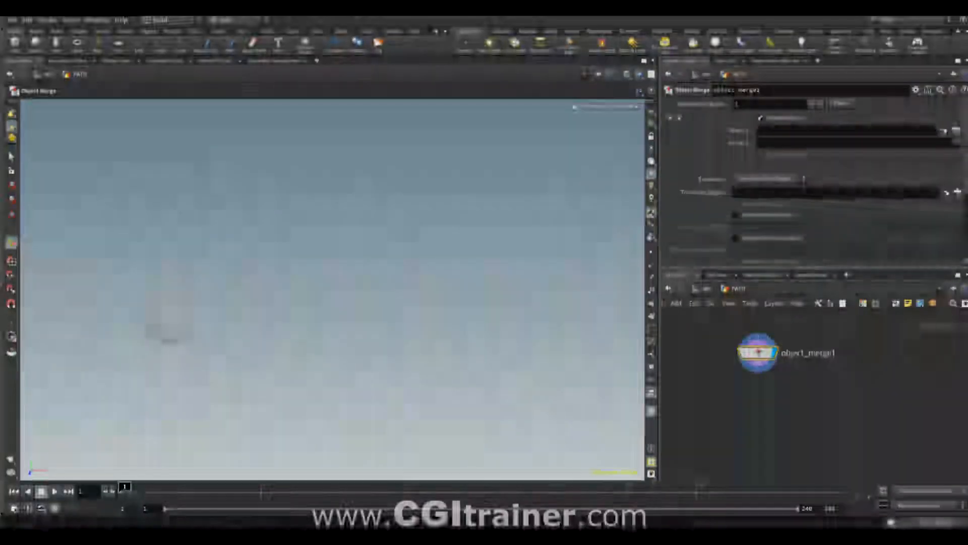
click(944, 131)
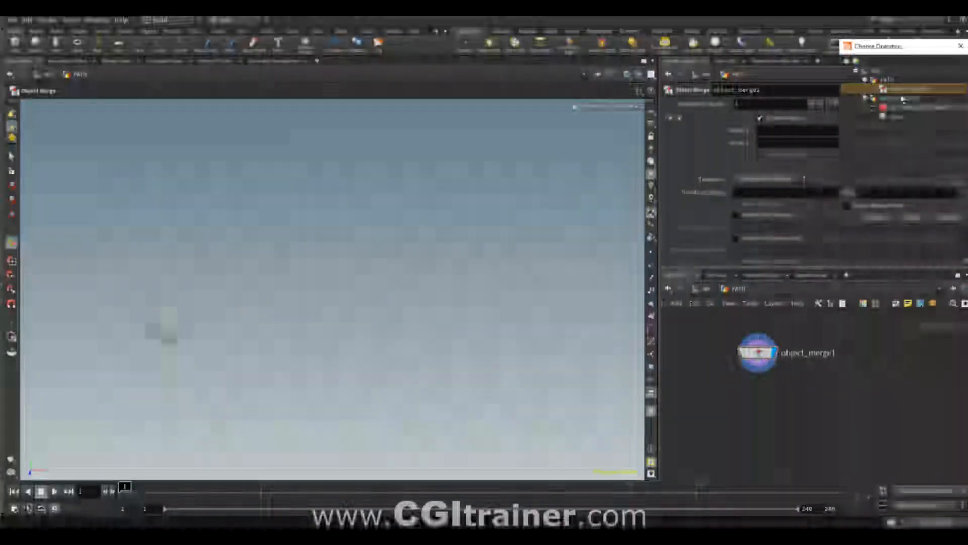
click(907, 107)
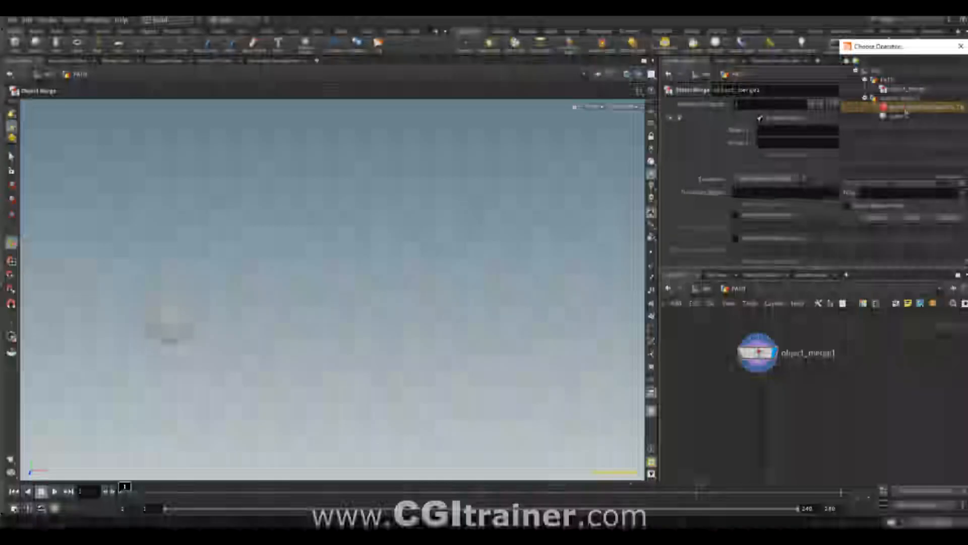
click(875, 222)
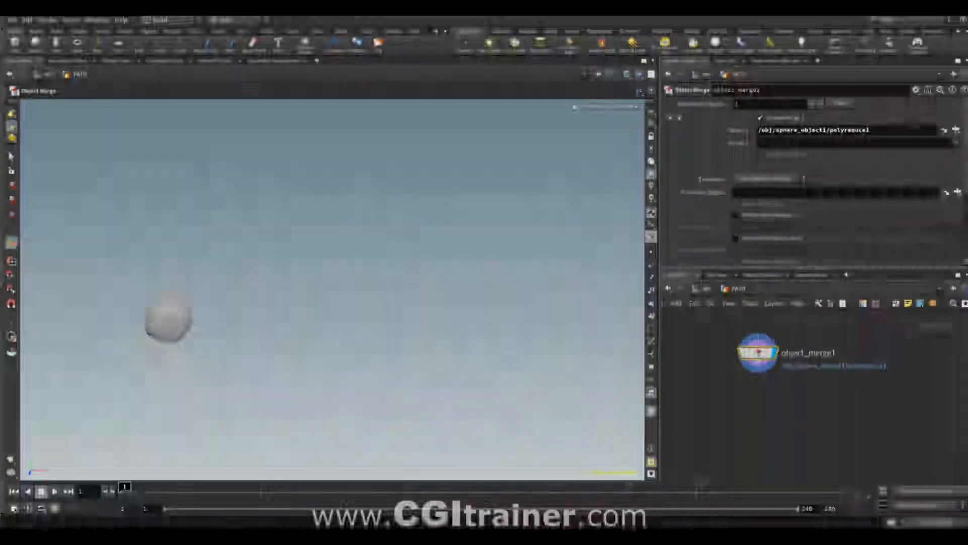
- Append an Add node below object_merge1 and display it
middle_drag(777, 407, 783, 390)
right_click(765, 344)
text(add)
click(853, 71)
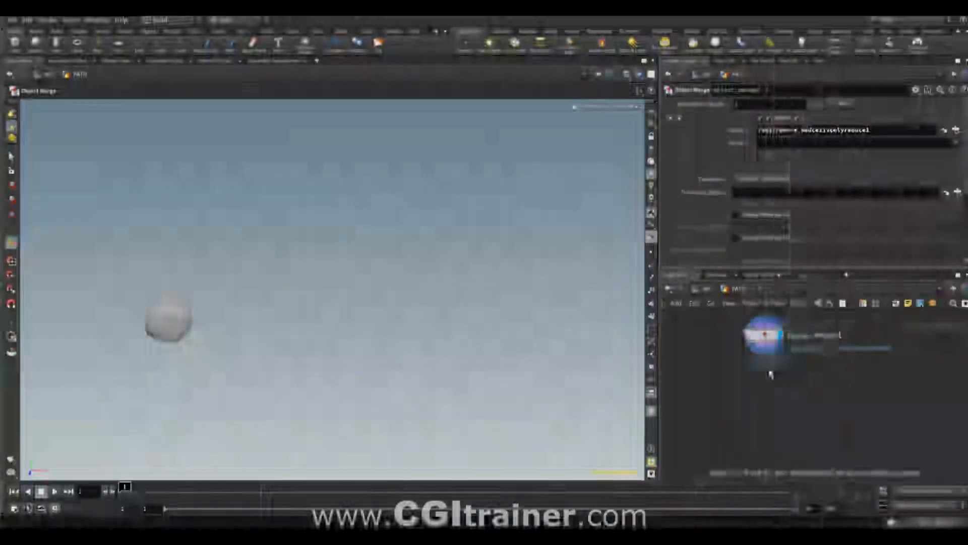
click(769, 371)
click(785, 368)
- Set add1 in PATH to delete the geometry but keep the points, and scrub the timeline to check their motion
click(698, 288)
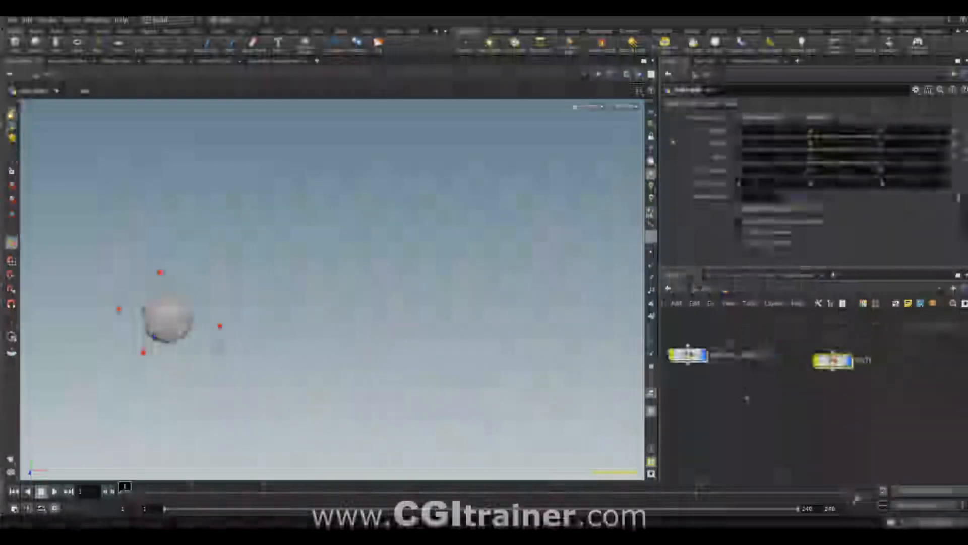
double_click(833, 360)
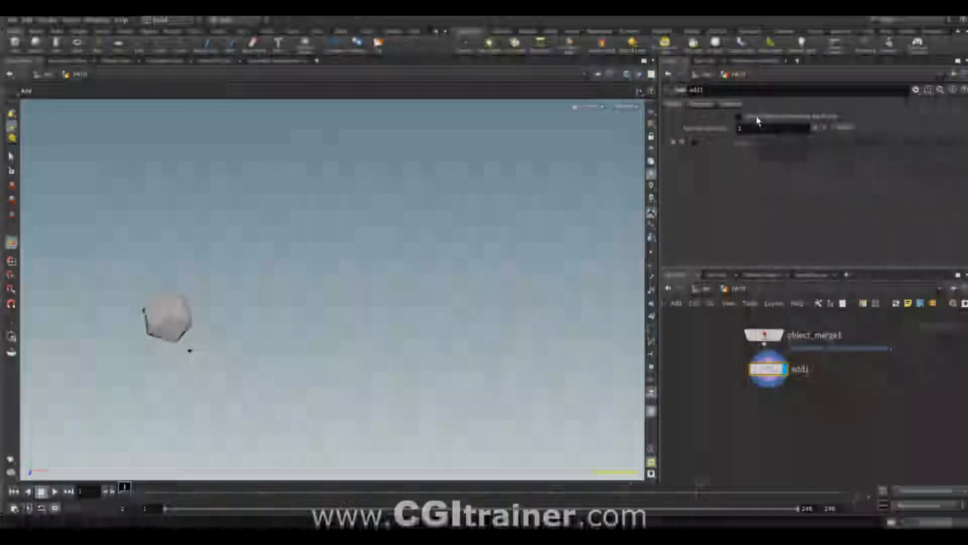
click(821, 118)
drag(303, 488, 124, 489)
drag(120, 489, 609, 493)
drag(331, 492, 270, 492)
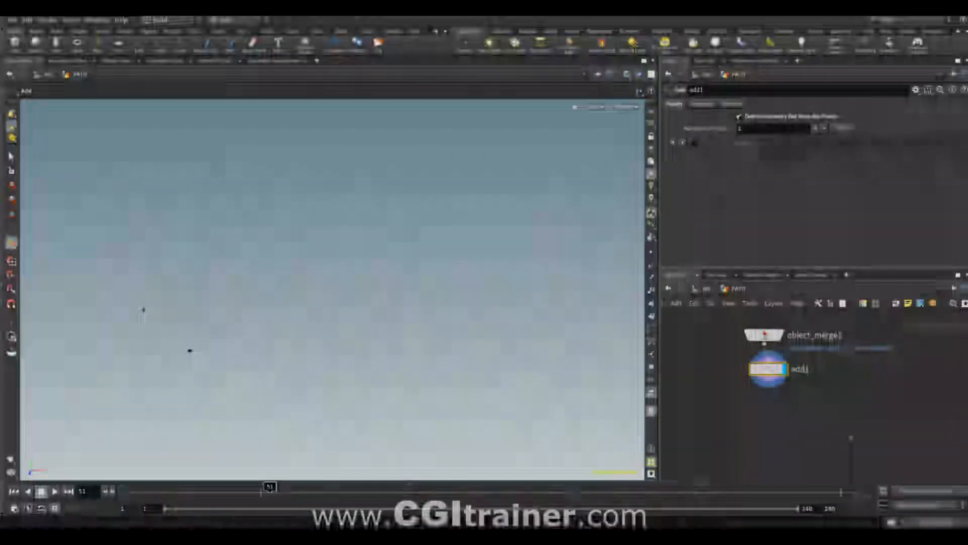
- Set object_merge1's Transform to Into This Object and scrub the timeline to check that add1's points follow the sphere
click(763, 335)
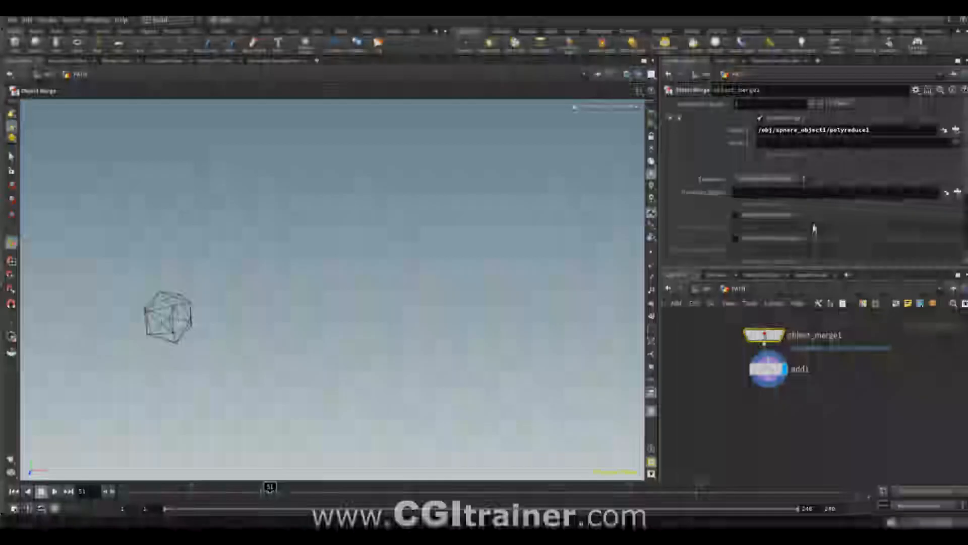
click(776, 191)
click(766, 209)
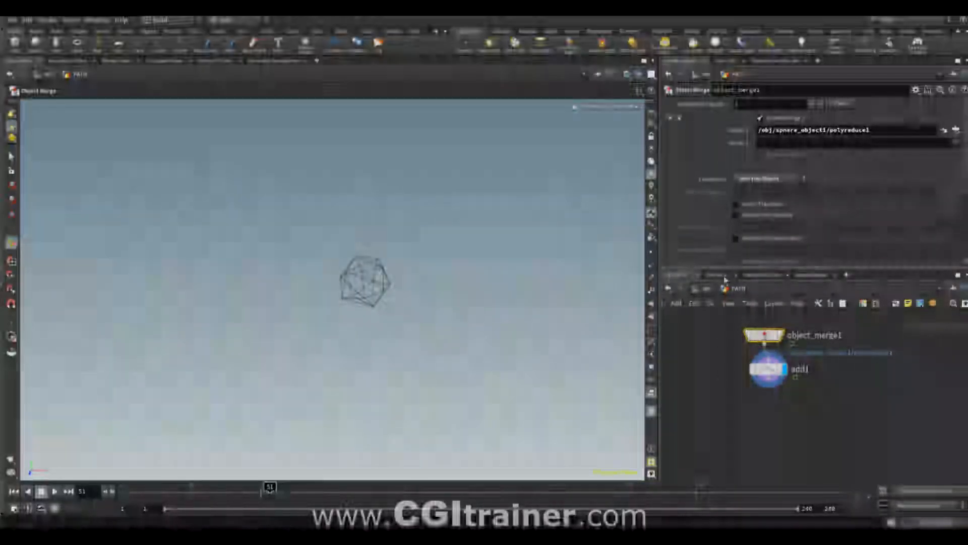
drag(273, 491, 123, 491)
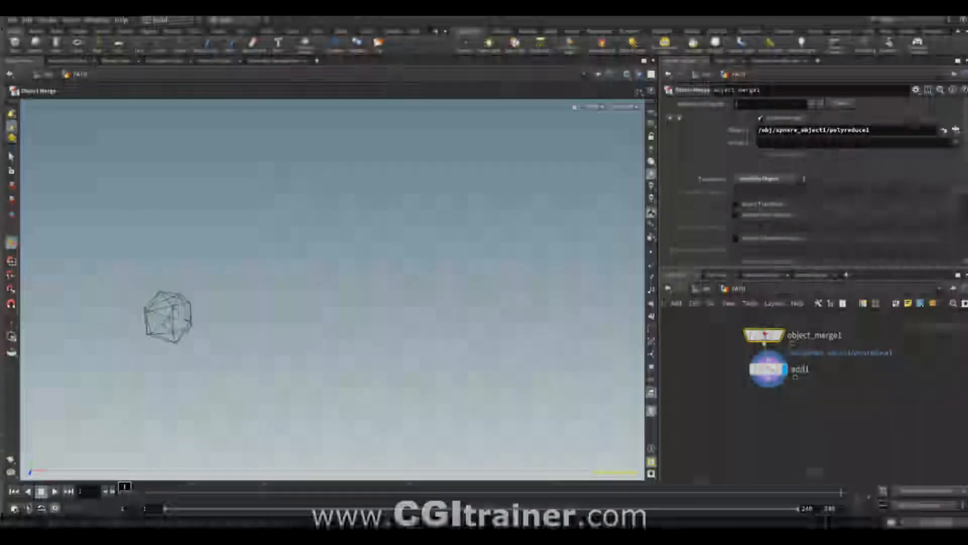
click(767, 369)
drag(247, 490, 420, 490)
- Connect a Trail node below add1, display it, and set its Trail Length to $F
middle_drag(722, 404, 703, 379)
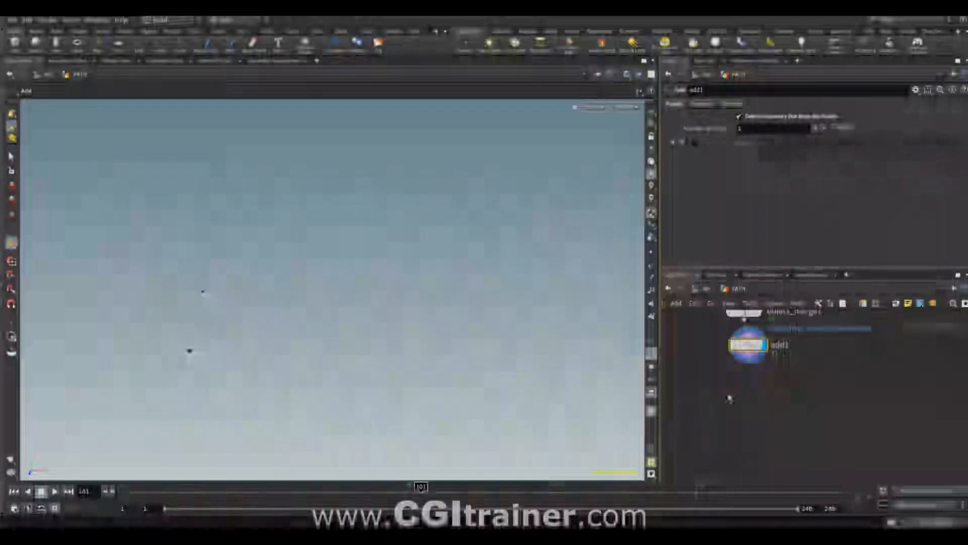
key(Tab)
text(trail)
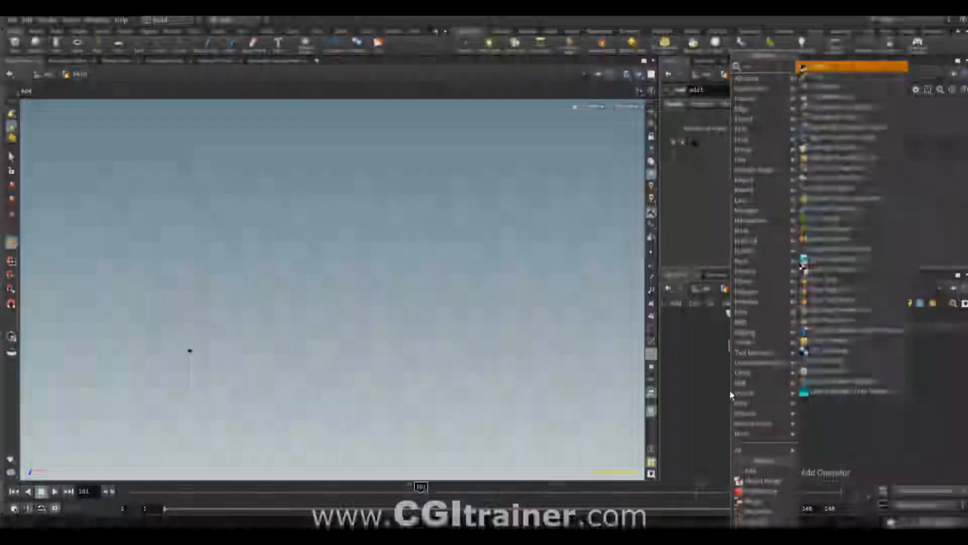
key(Return)
click(735, 412)
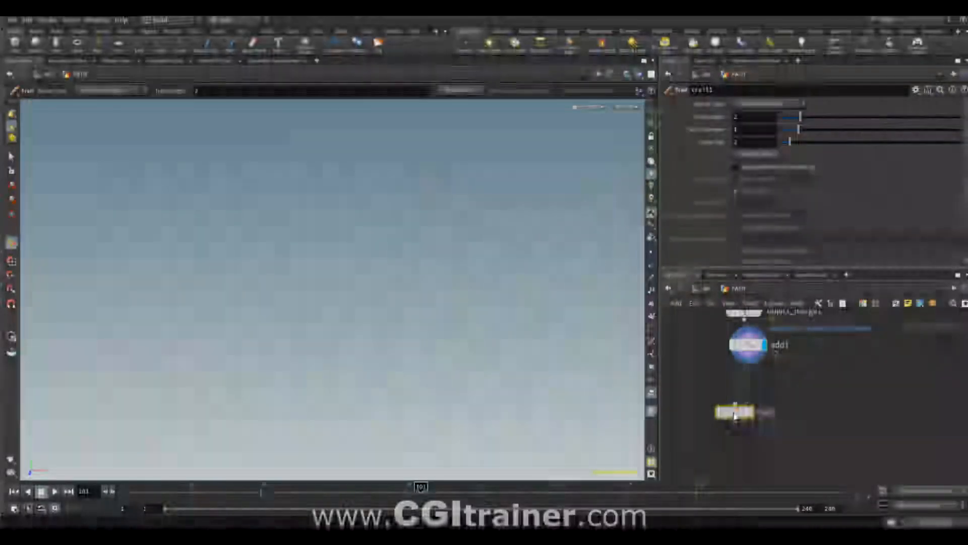
drag(735, 412, 749, 412)
click(764, 412)
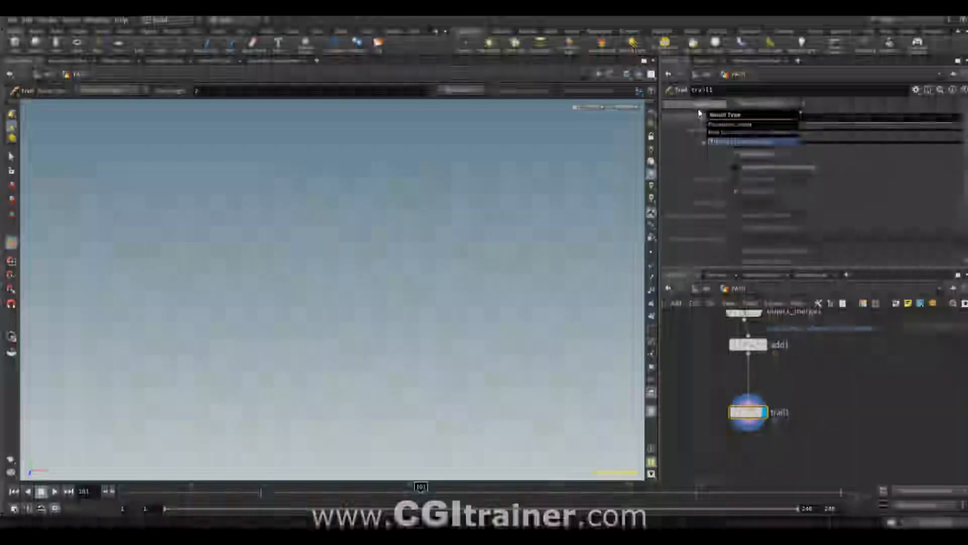
text($F)
key(Return)
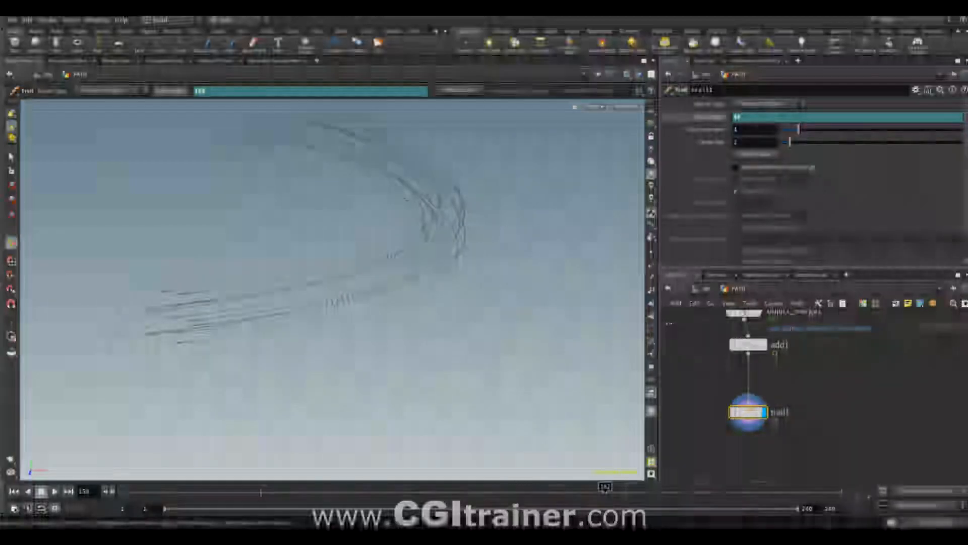
- Append and display a second Add node below trail1 and open its polygon settings
middle_drag(747, 469, 732, 387)
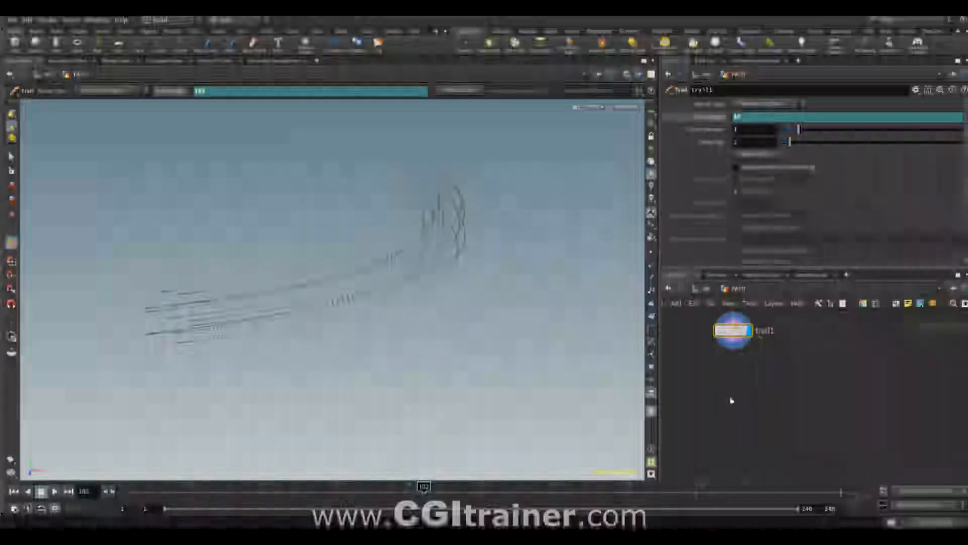
key(Tab)
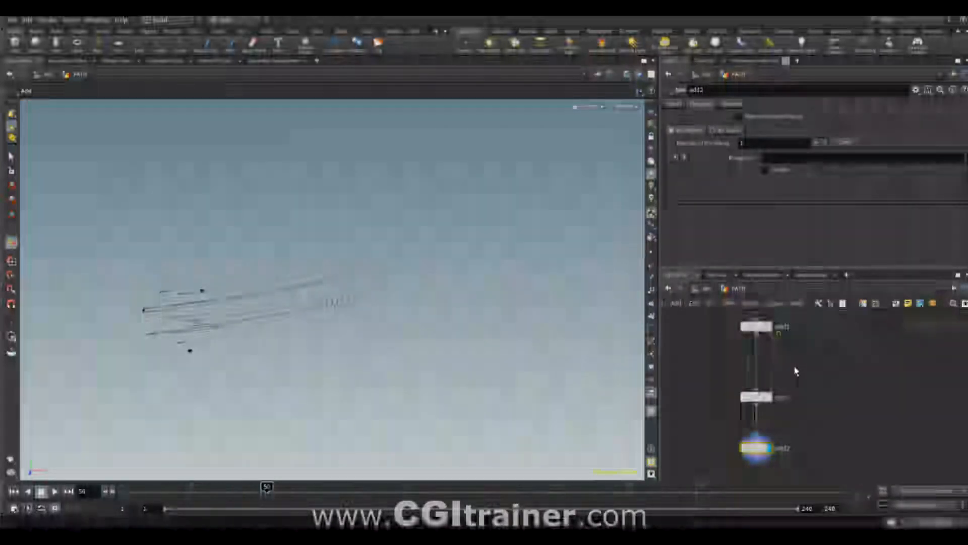
- Insert an Attribute Wrangle between add1 and trail1 with the VEXpression i@id = i@ptnum;
scroll(796, 372, up, 2)
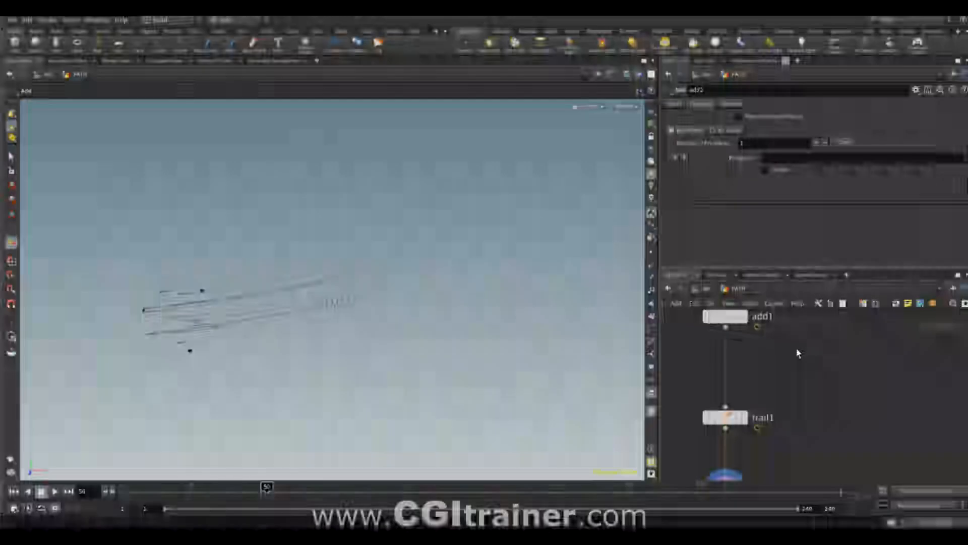
key(Tab)
text(res)
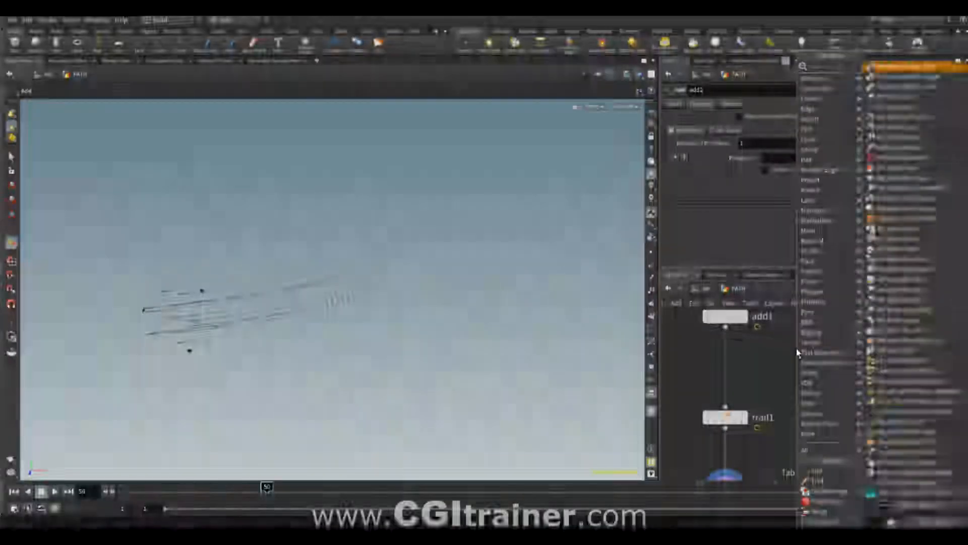
key(Return)
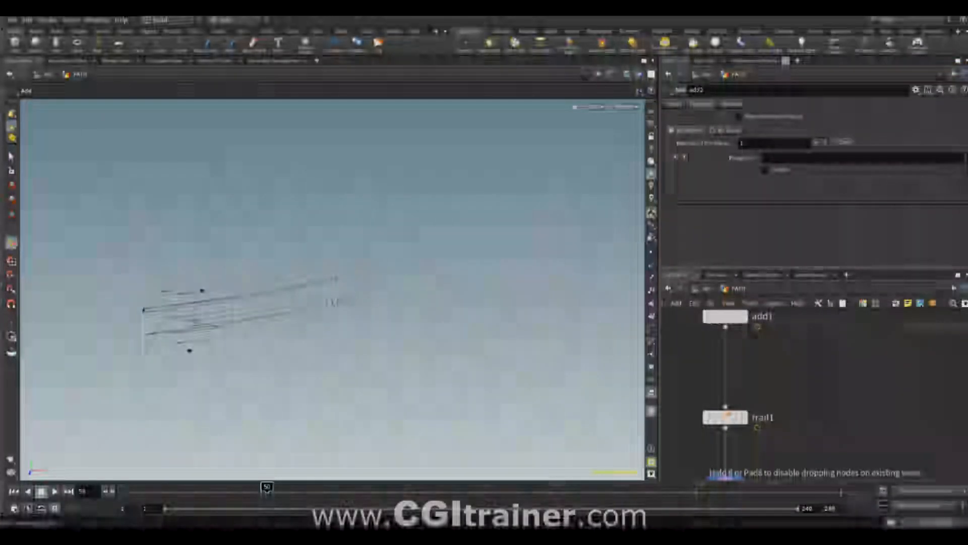
click(741, 363)
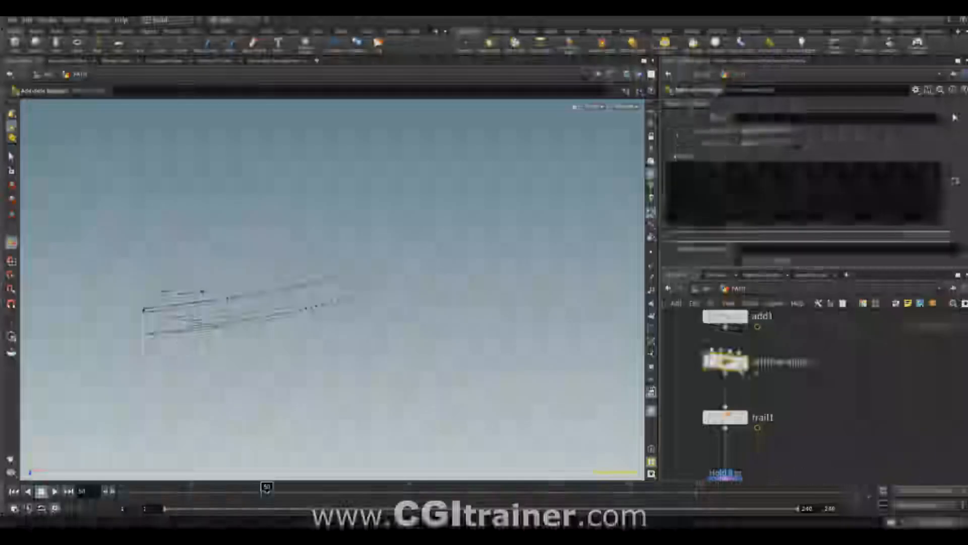
click(708, 168)
text(i@id = i@ptnum;)
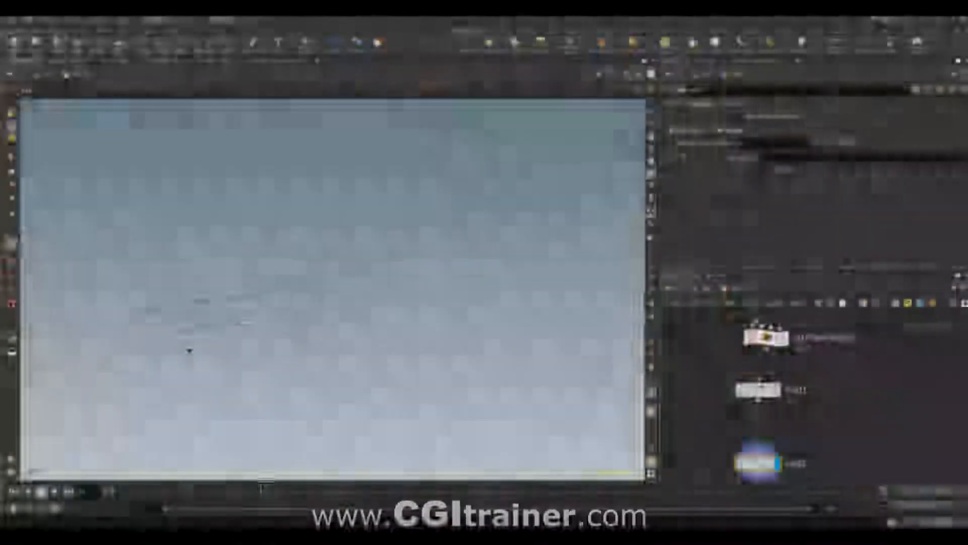
- Set add2 to build polygons by group, adding By Attribute with the attribute name id, and scrub to frame 125
middle_drag(829, 388, 816, 436)
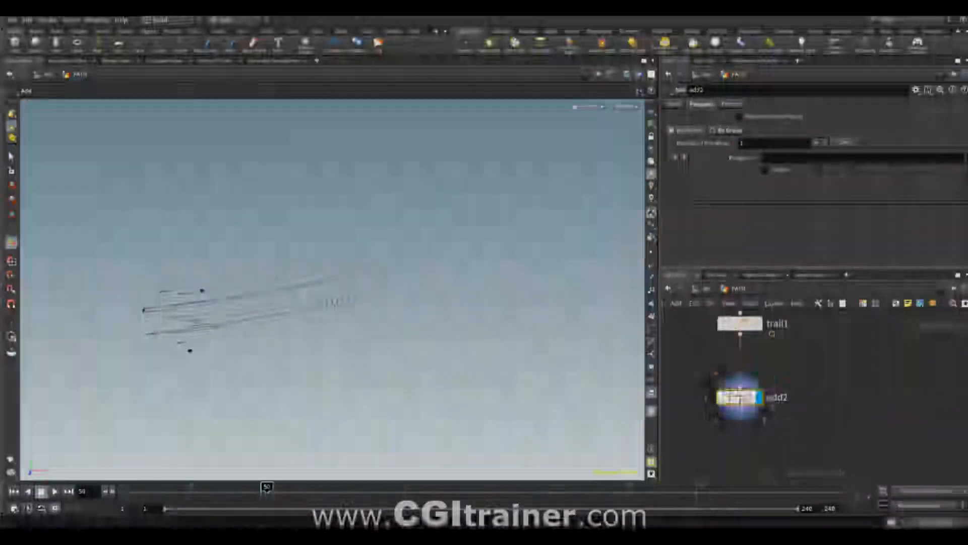
mouse_move(740, 398)
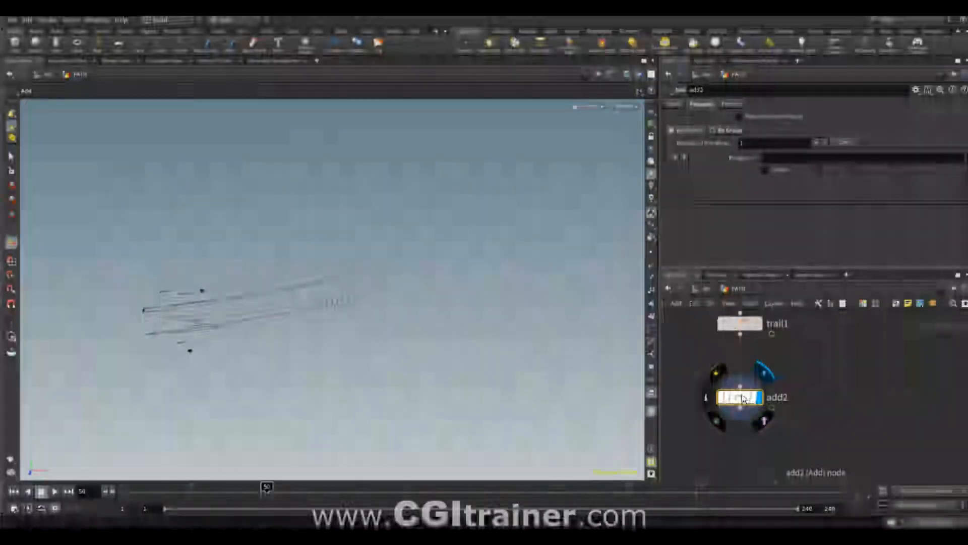
click(725, 131)
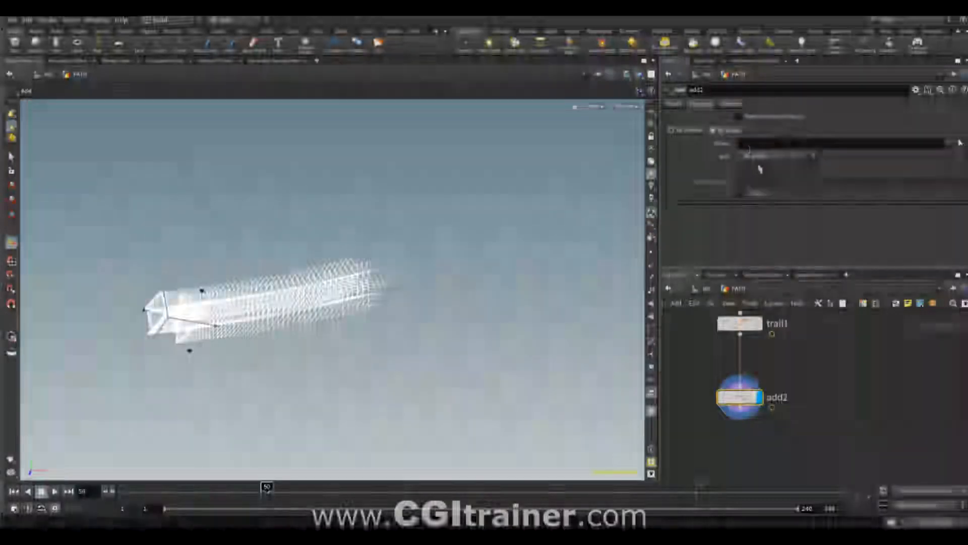
click(754, 157)
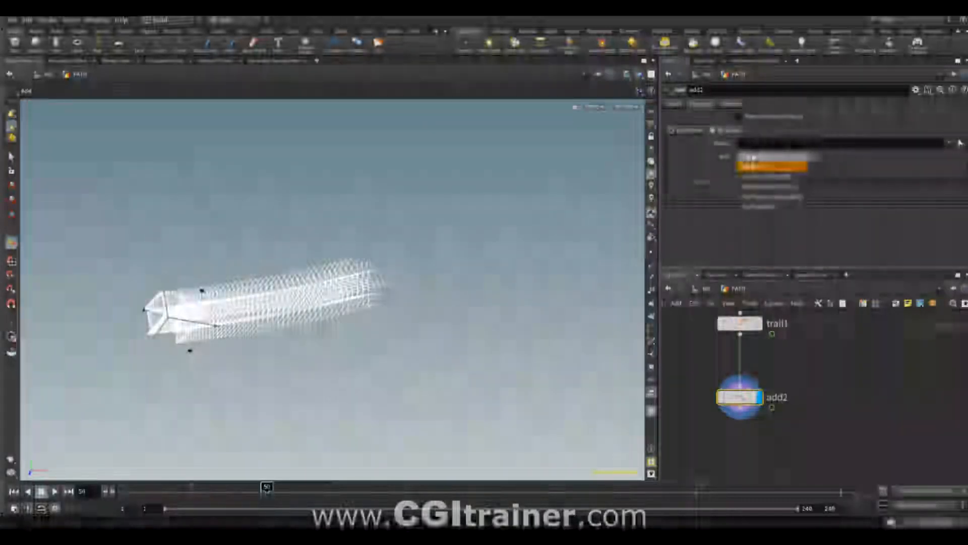
click(758, 207)
text(id)
key(Return)
drag(258, 499, 493, 487)
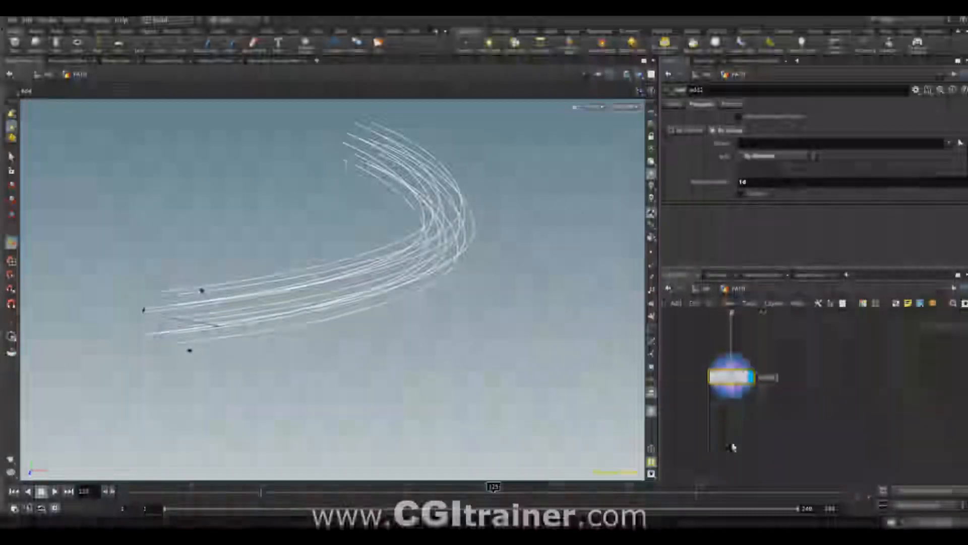
- Append and display a Resample node below add2, set its Length to 0.11, and use point markers to judge the spacing
click(652, 256)
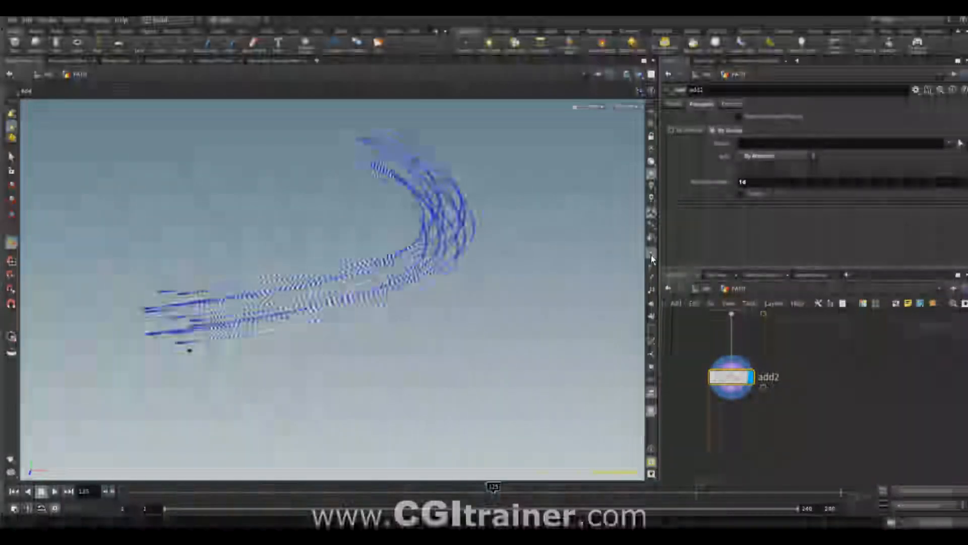
click(653, 254)
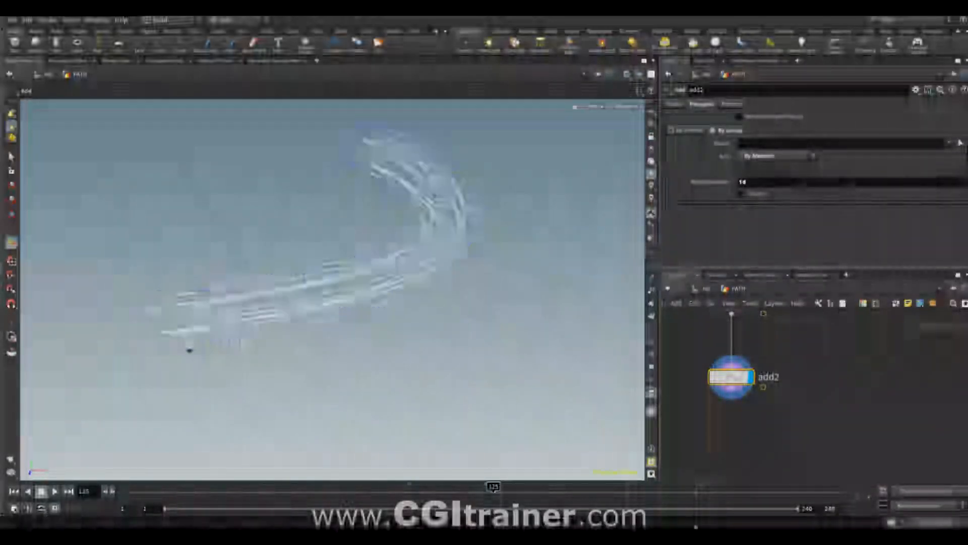
key(Tab)
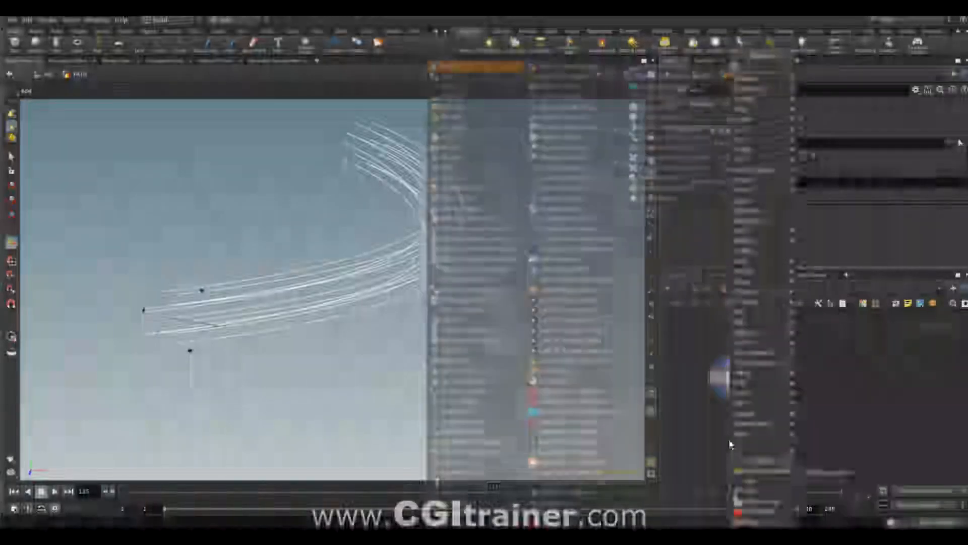
key(Return)
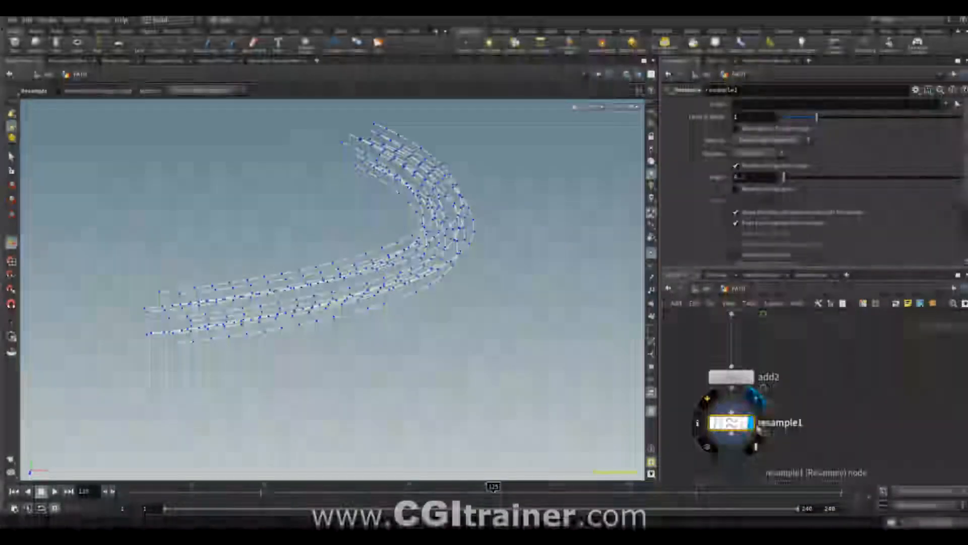
mouse_move(785, 182)
mouse_down()
mouse_move(799, 181)
mouse_move(780, 181)
mouse_up()
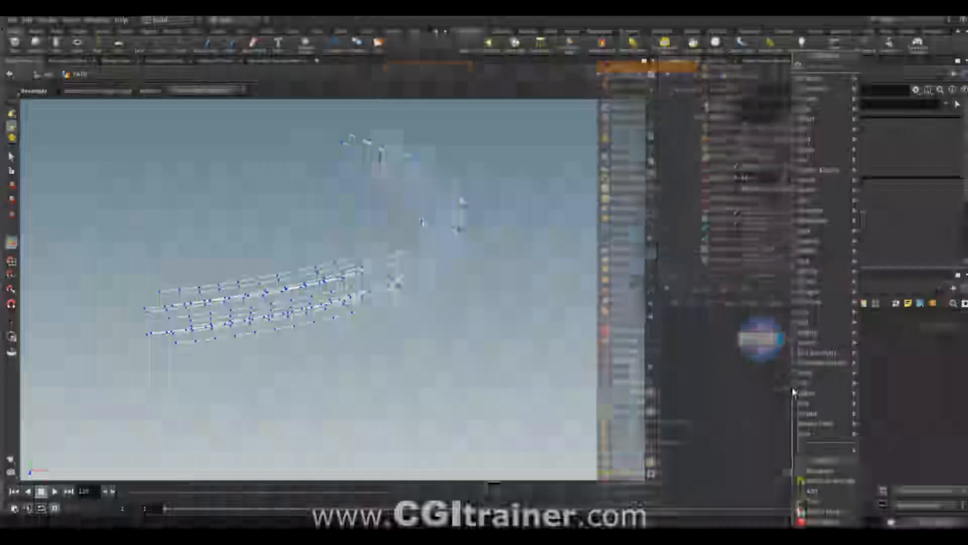
- Append a PolyWire node below resample1 with Wire Radius 0.009 and 6 Divisions, hide the point markers, and inspect the wires at frame 44
text(l)
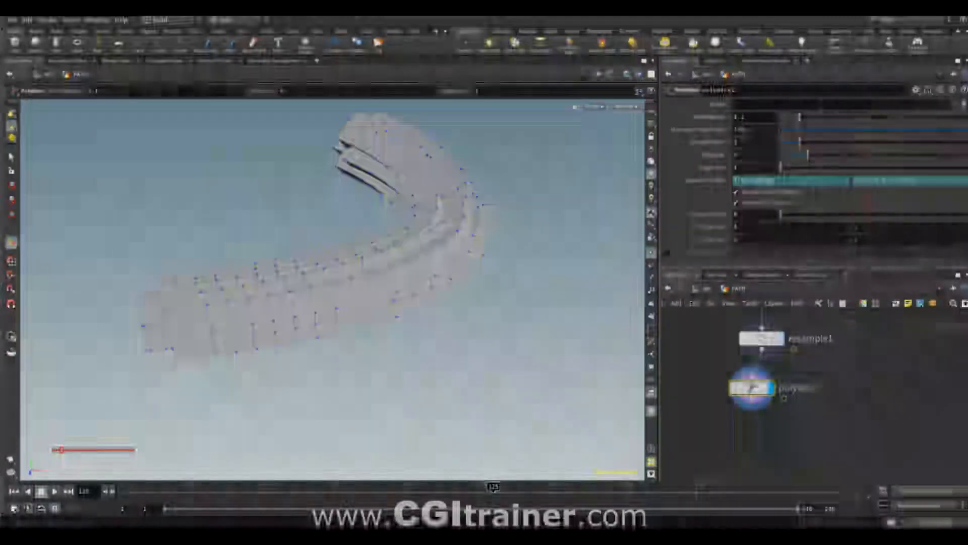
middle_drag(746, 155, 783, 171)
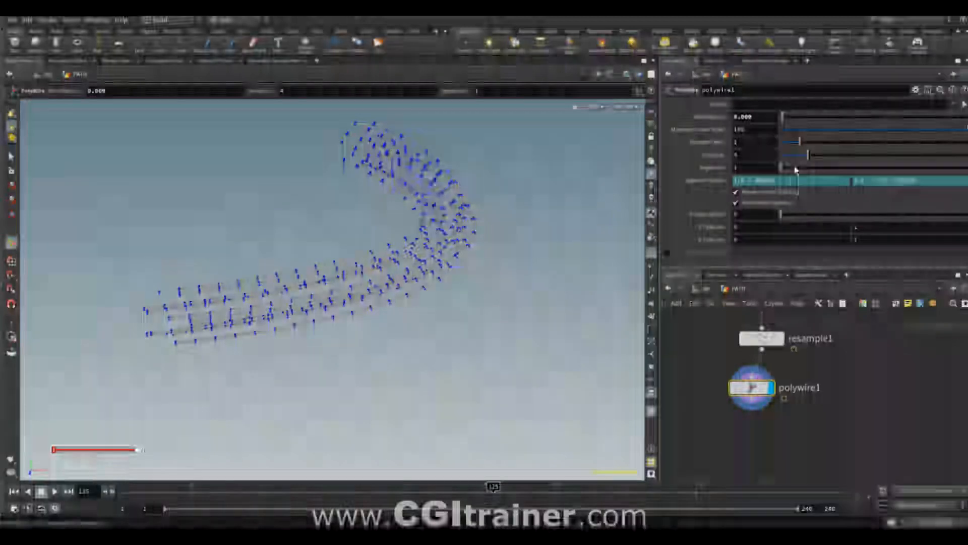
drag(783, 171, 861, 159)
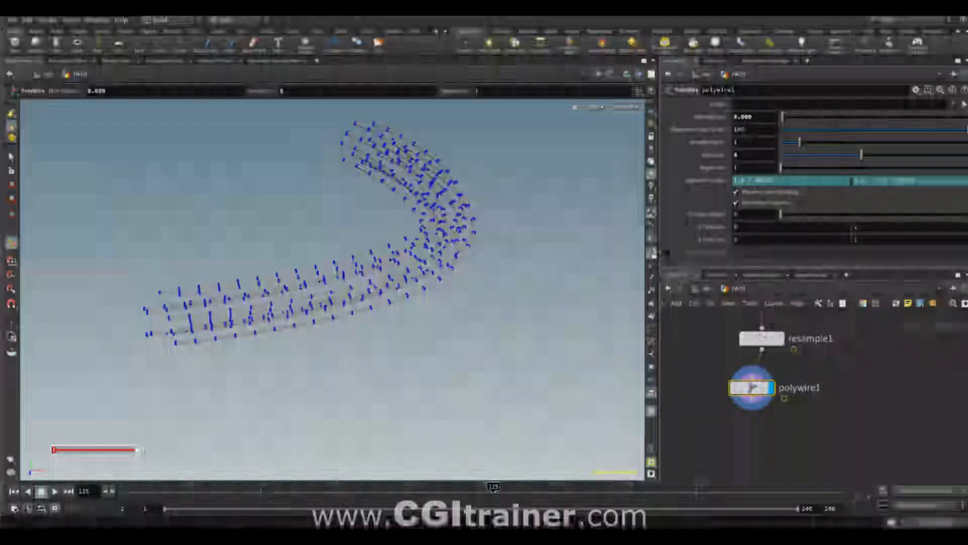
click(651, 251)
alt+scroll(283, 298, up, 5)
drag(292, 305, 309, 439)
key(Return)
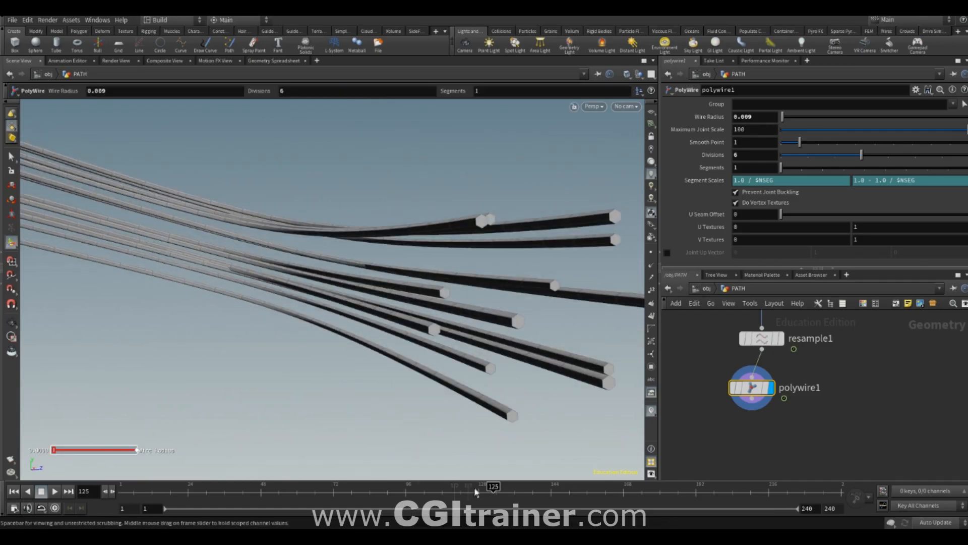
drag(433, 485, 249, 462)
- Inside sphere_object1, set polyreduce1's Percent To Keep to 5.6 and space it farther below sphere1
click(708, 288)
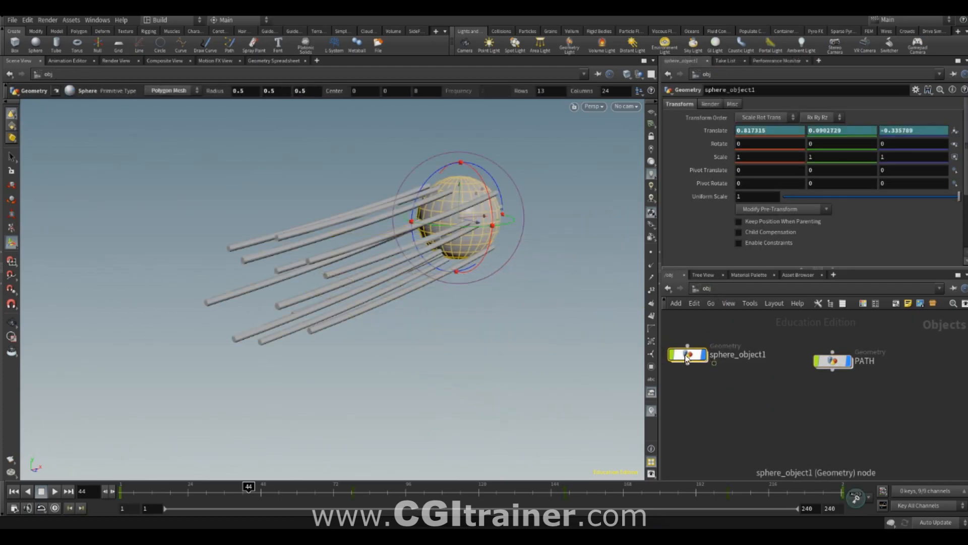
double_click(687, 353)
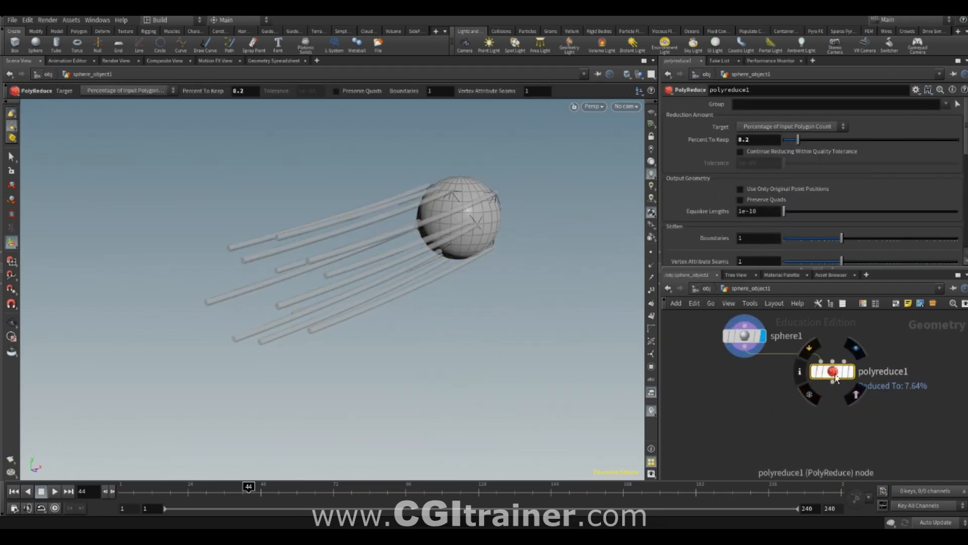
mouse_move(797, 139)
mouse_down()
mouse_move(788, 141)
mouse_move(812, 146)
mouse_move(794, 150)
mouse_up()
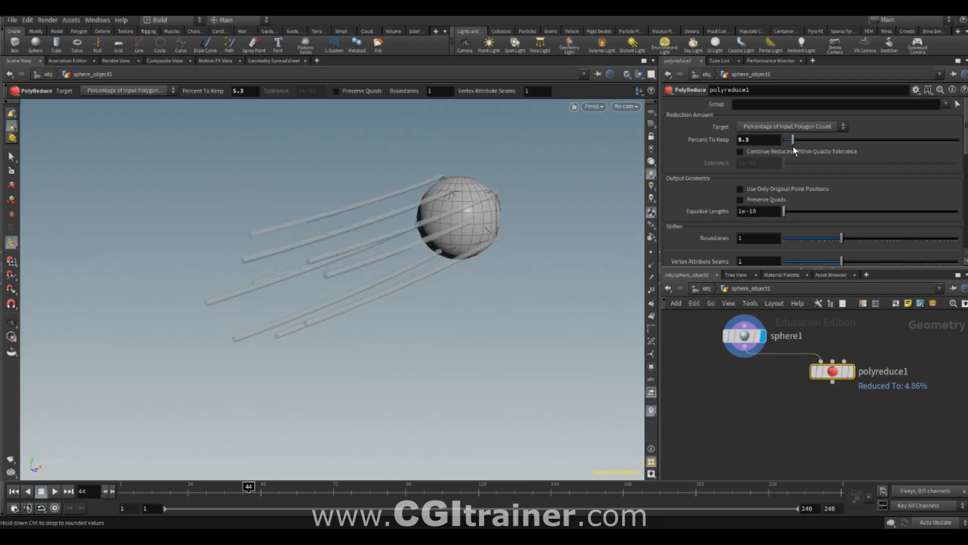
drag(740, 329, 740, 326)
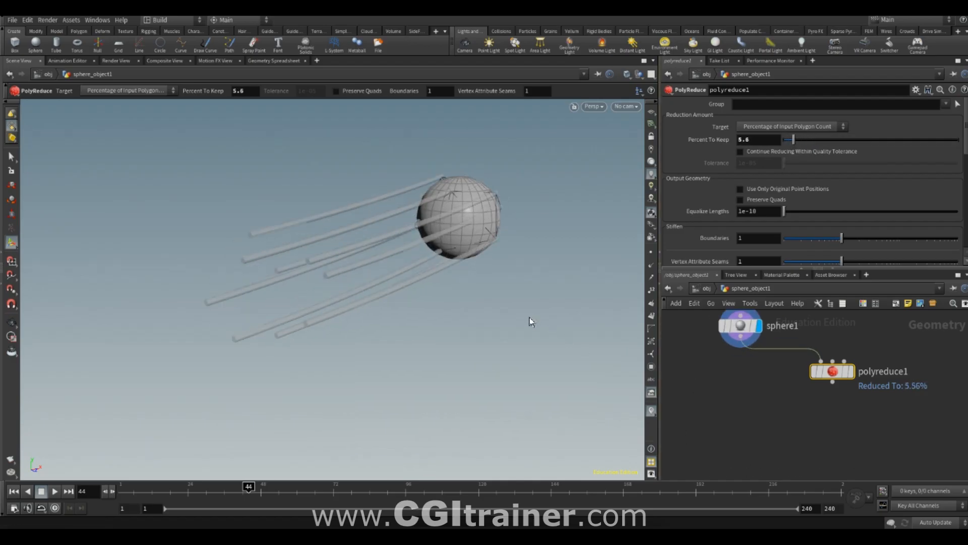
drag(880, 379, 870, 431)
- Select the leading half of the sphere's faces on sphere1, delete them with a Blast node, and display polyreduce1
alt+drag(542, 319, 475, 307)
alt+middle_drag(507, 304, 438, 339)
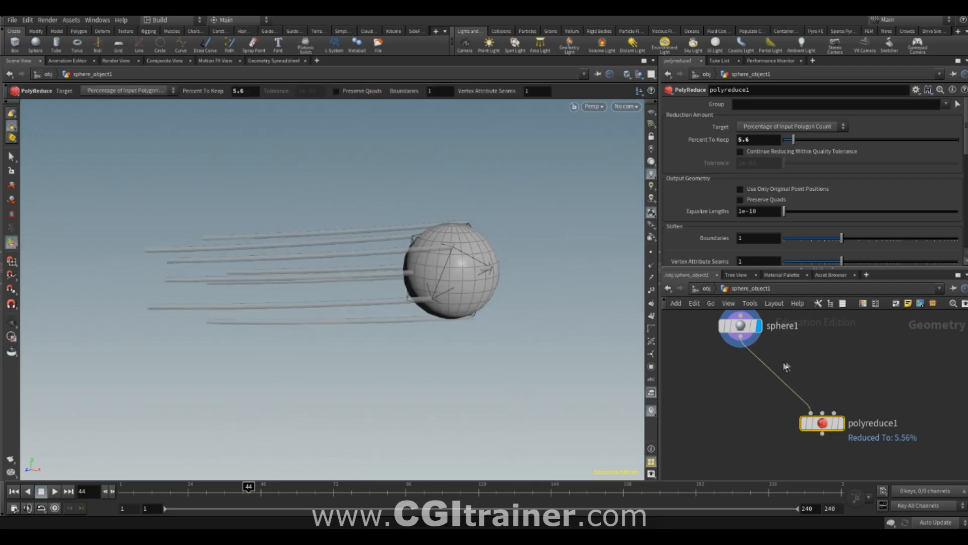
click(742, 330)
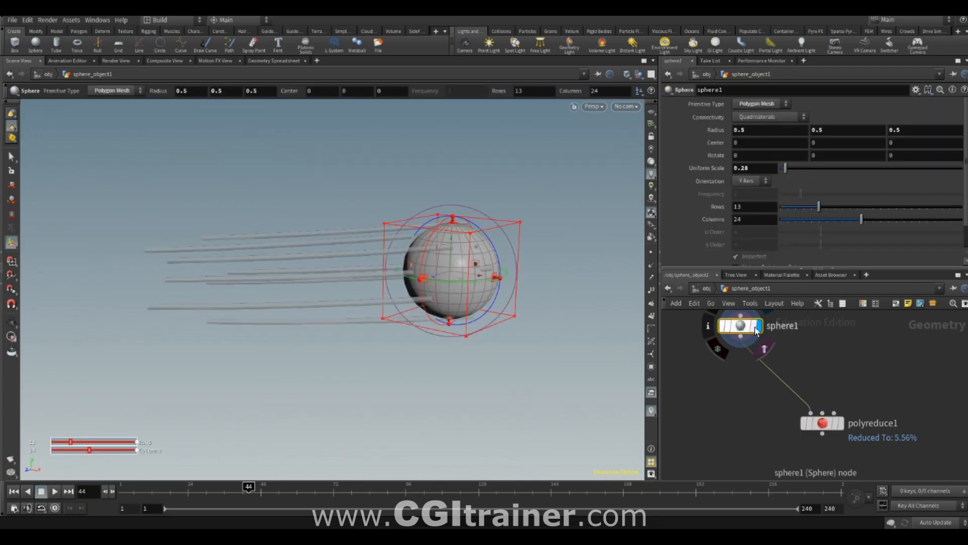
key(s)
drag(450, 185, 572, 349)
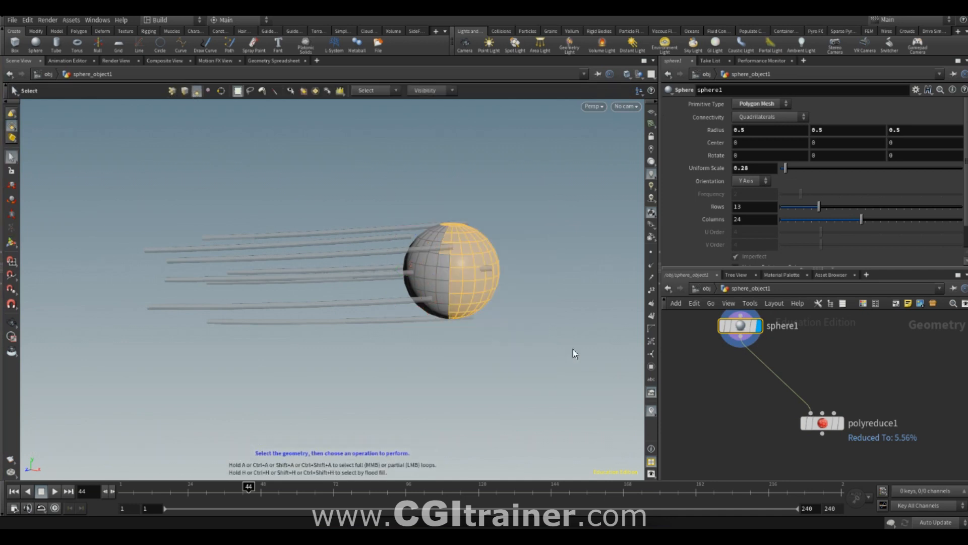
key(Delete)
click(841, 390)
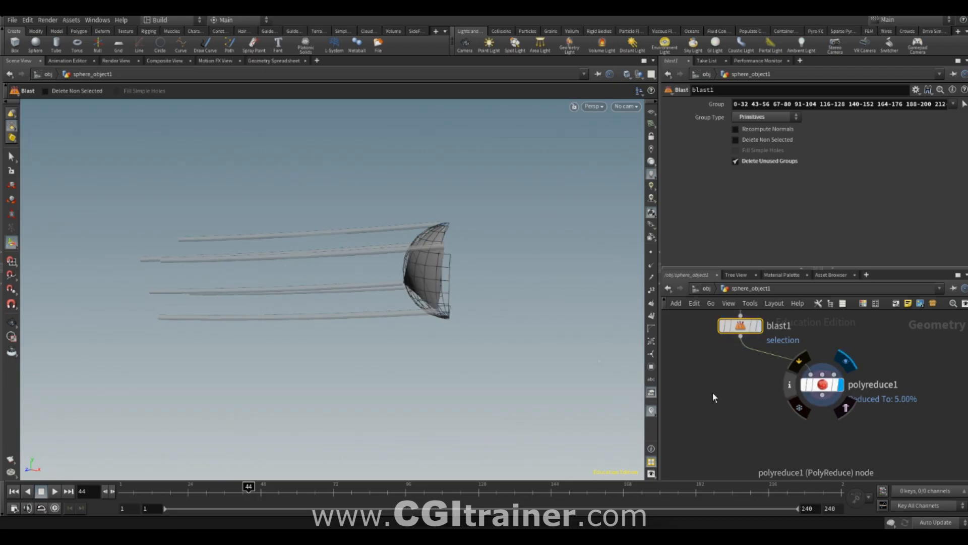
- Set polyreduce1's Percent To Keep to 9.4 for the remaining half sphere
key(Escape)
drag(439, 353, 540, 326)
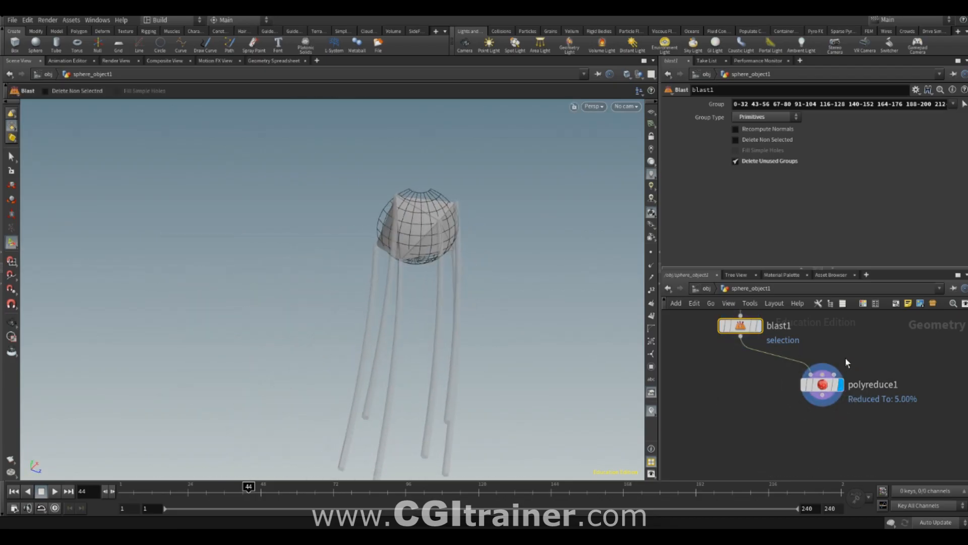
click(816, 382)
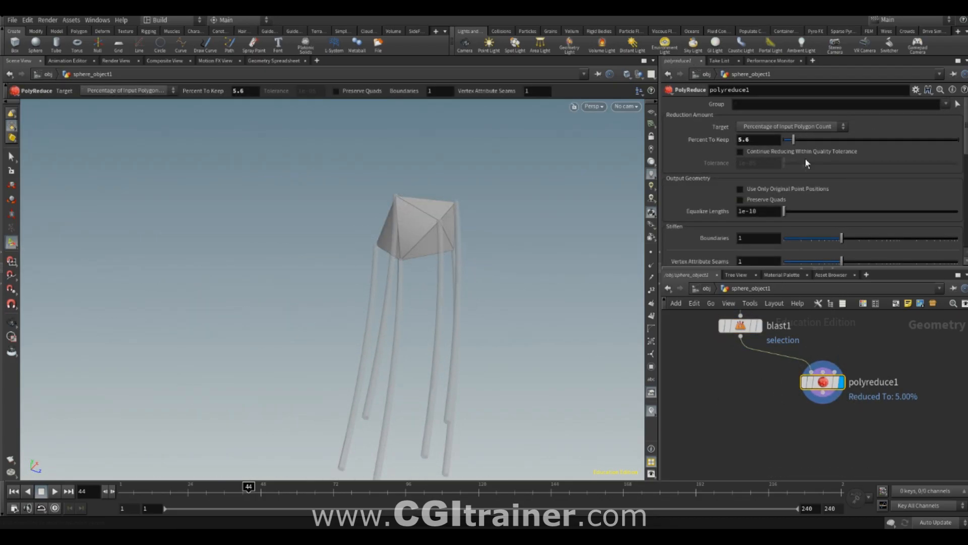
drag(823, 144, 803, 153)
- Display the full sphere1 geometry and rearrange the nodes in sphere_object1's network
middle_drag(761, 338, 788, 414)
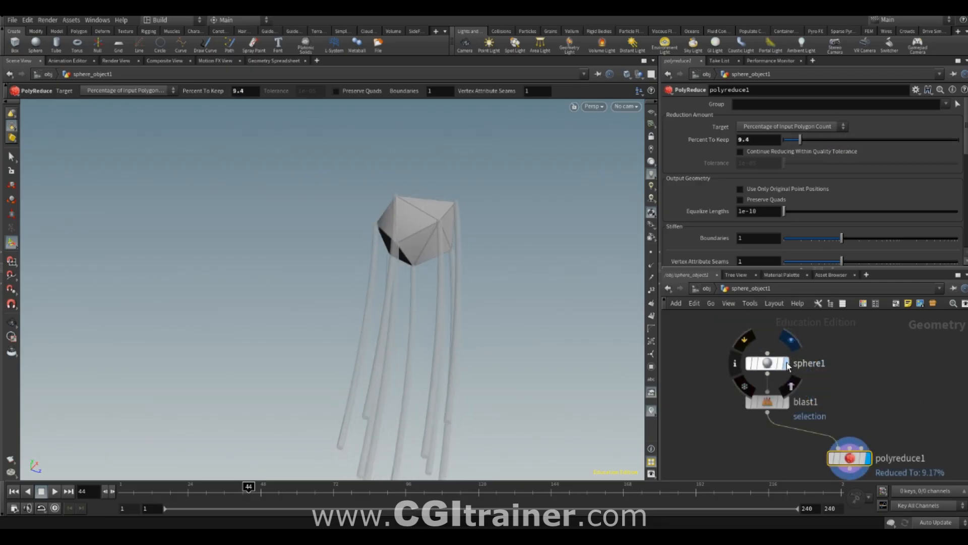
click(786, 363)
drag(389, 310, 504, 267)
drag(768, 364, 744, 339)
middle_drag(861, 384, 826, 313)
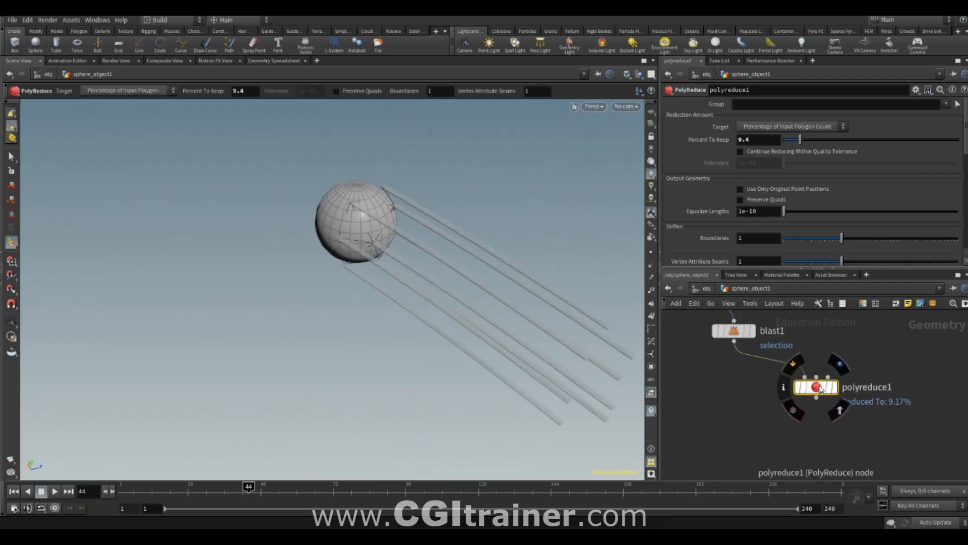
drag(820, 388, 827, 410)
- Return to the object level and scrub to frame 80 to check the trails behind the sphere
click(707, 289)
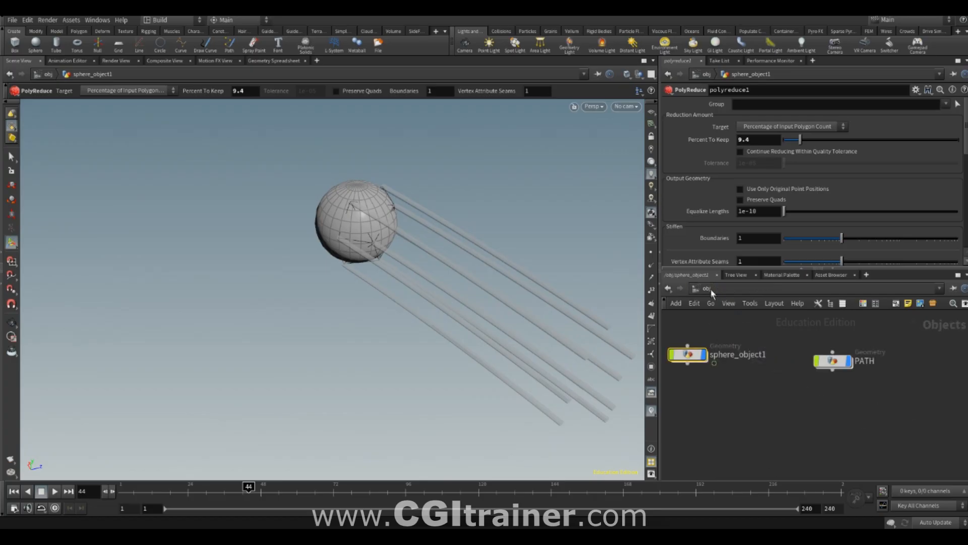
drag(244, 490, 357, 487)
alt+drag(439, 413, 480, 403)
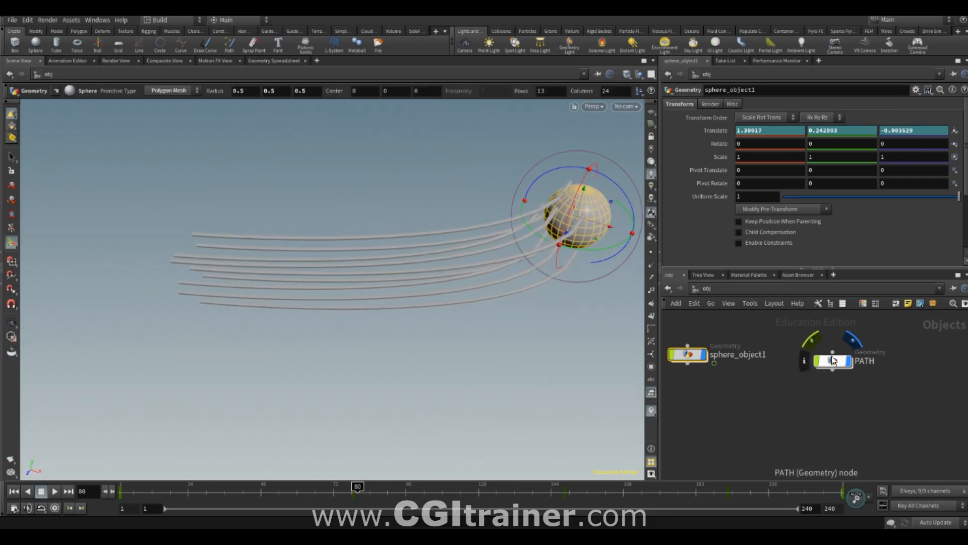
- Inside the PATH object, move polywire1 aside and cut its connection to resample1
double_click(833, 360)
drag(797, 382, 875, 400)
key(y)
drag(871, 321, 801, 404)
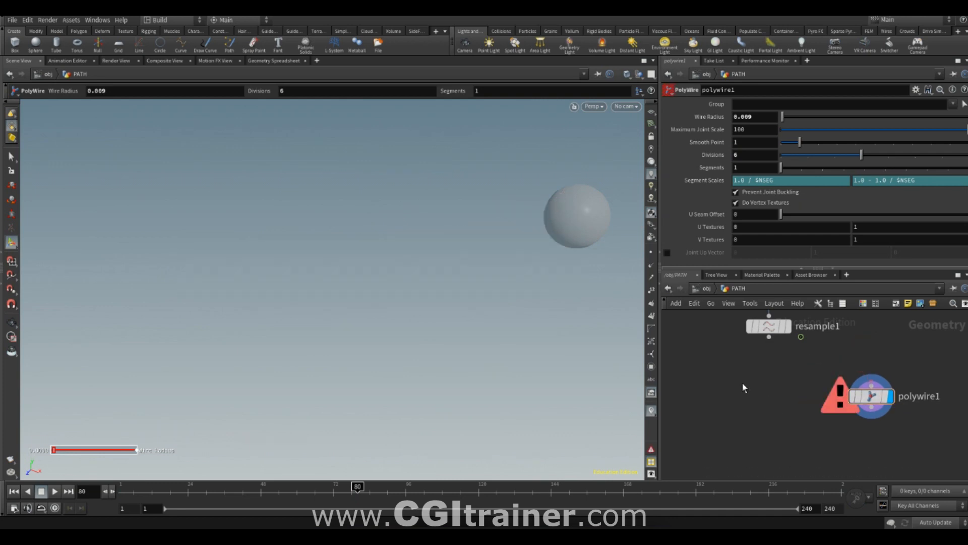
- Connect a Labs Curve Sweep node below resample1, display it, and set its Uniform Scale to 0.01
key(Tab)
text(sweep)
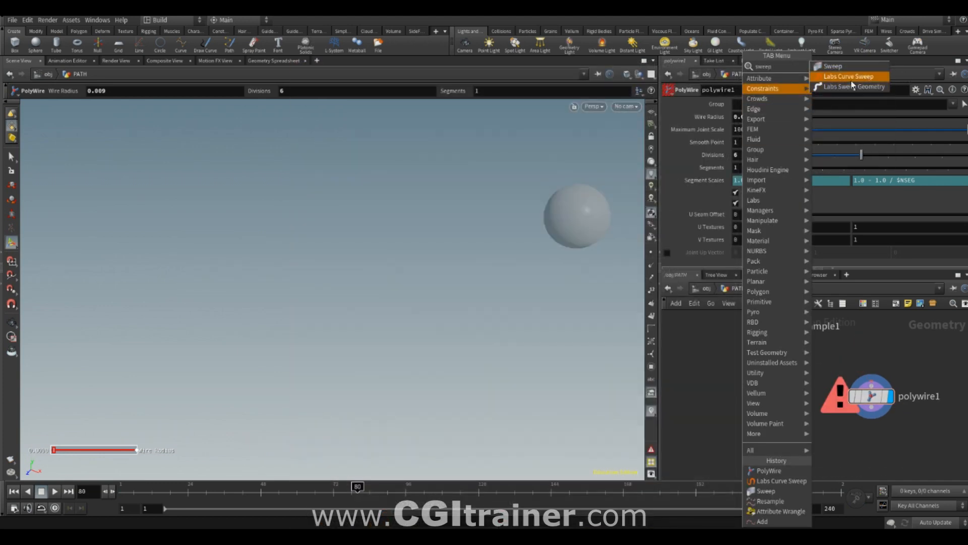
click(852, 76)
click(751, 357)
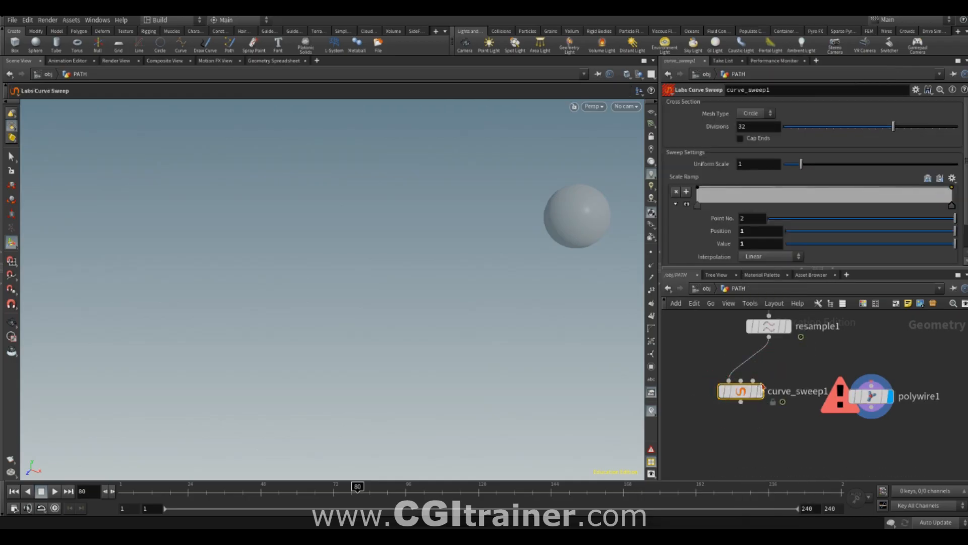
click(761, 390)
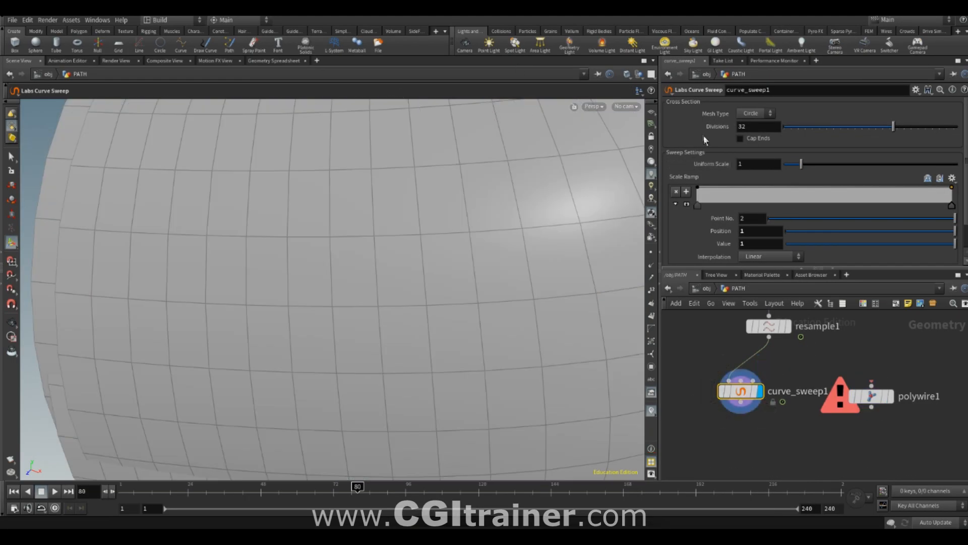
middle_drag(755, 186, 323, 240)
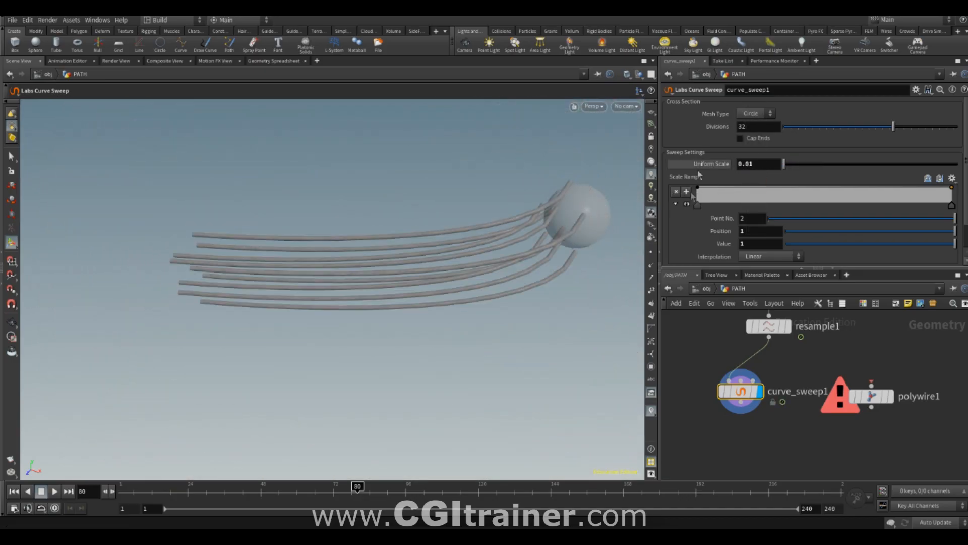
- Undo the trial move of the Scale Ramp's first point and lower its last point to taper the swept trails
drag(698, 189, 705, 199)
key(ctrl+z)
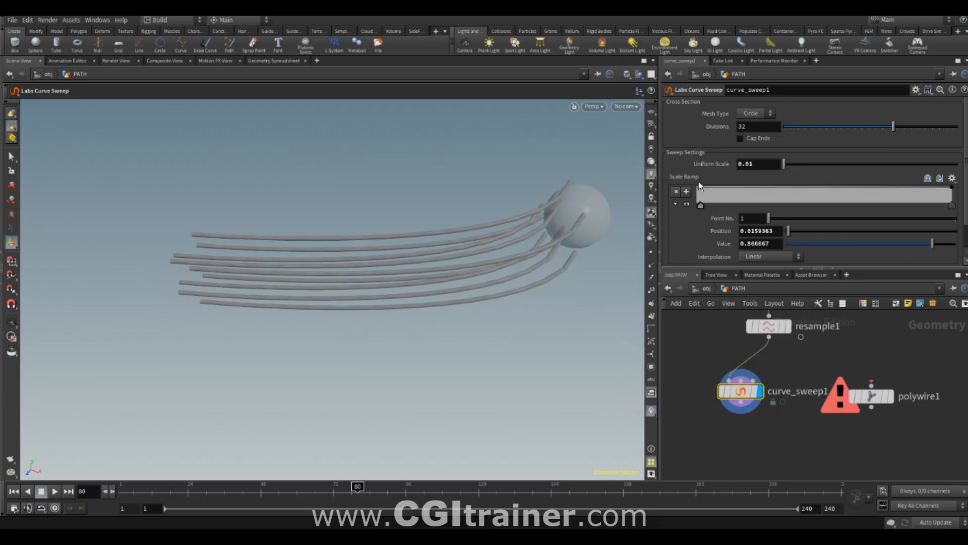
drag(951, 189, 952, 204)
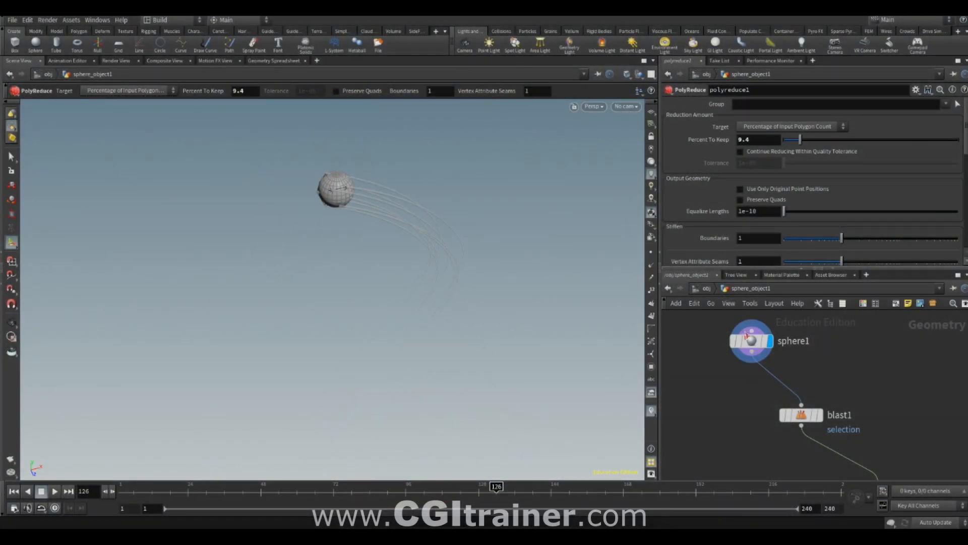
- Inside the sphere object, add a Transform node branching from sphere1 beside blast1 and display it
middle_drag(728, 410, 751, 402)
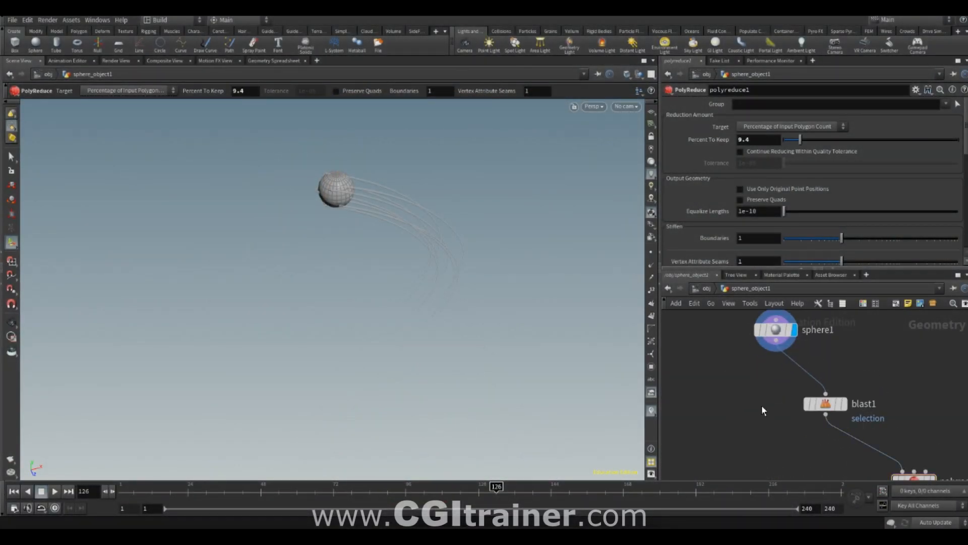
key(Tab)
text(tra)
click(875, 86)
click(721, 401)
drag(720, 394, 776, 340)
click(739, 408)
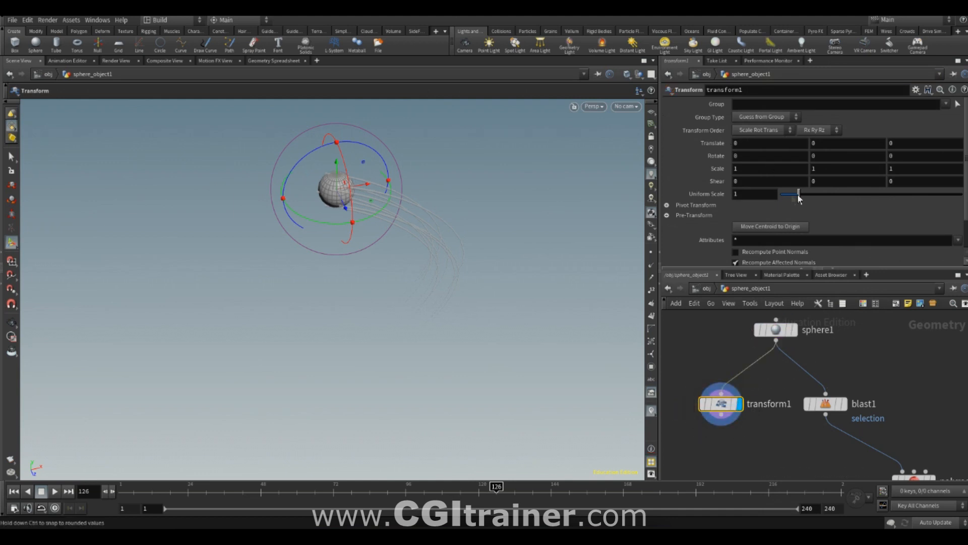
- Set the Transform node's Uniform Scale to 1.09, then scrub the animation at object level to check the sphere against its trails
drag(798, 194, 801, 195)
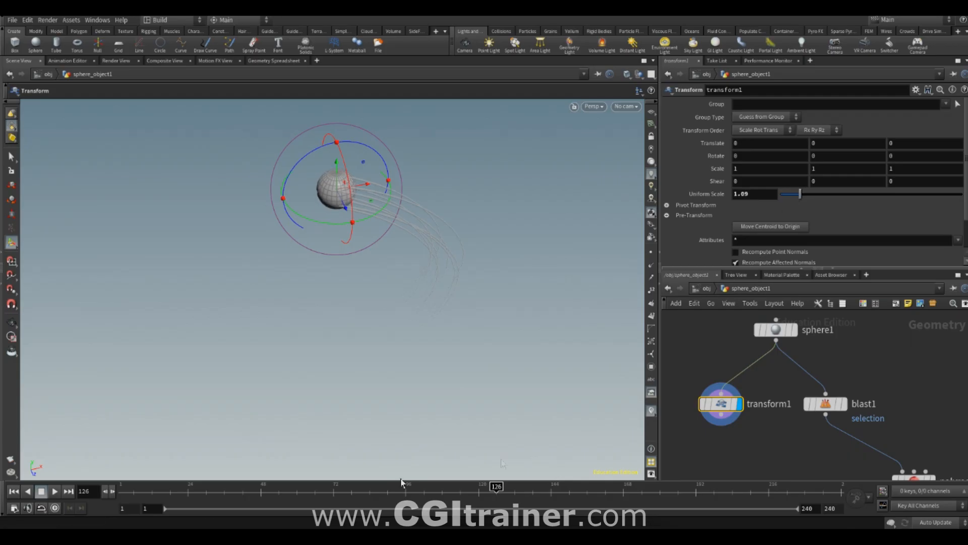
click(706, 288)
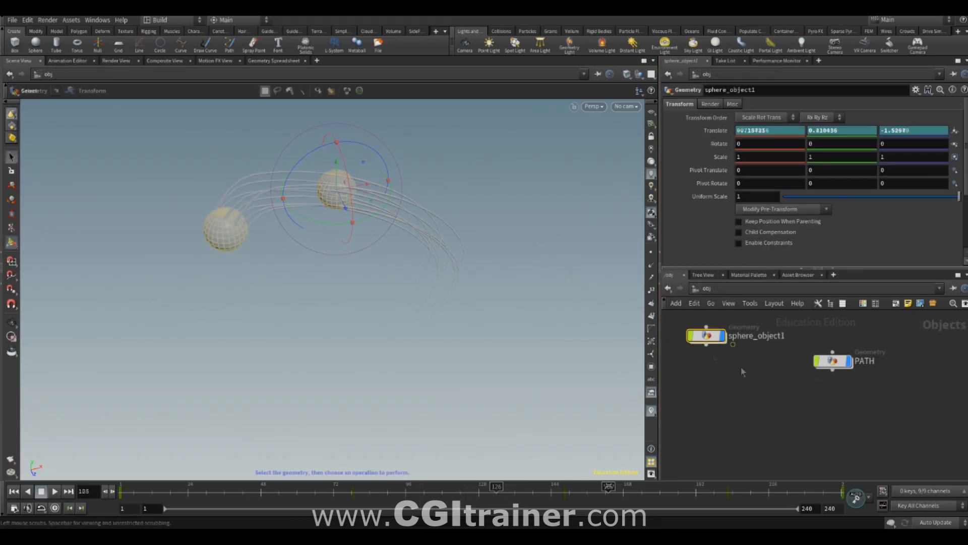
drag(616, 488, 586, 472)
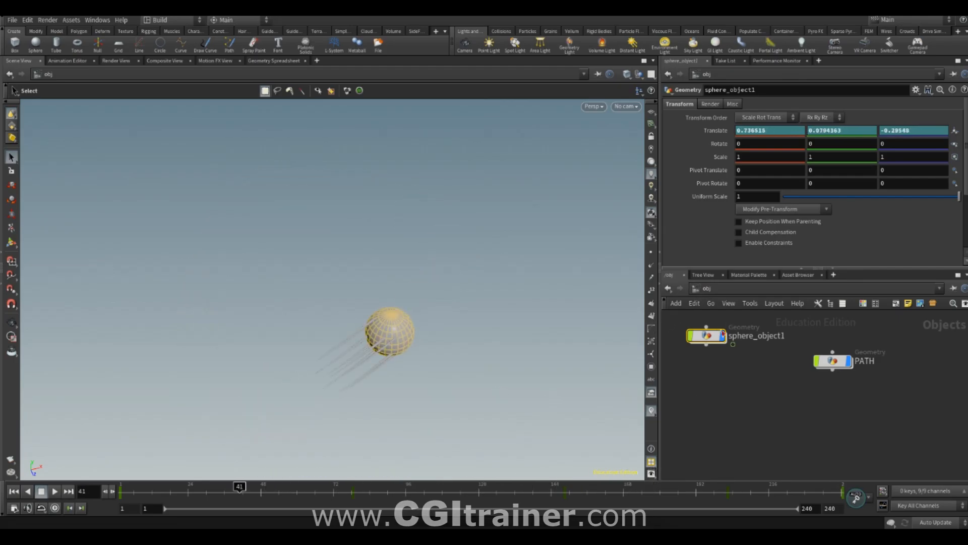
- Inside the sphere object, insert transform1 between sphere1 and blast1, set its Uniform Scale to 0.81, and display sphere1
double_click(702, 335)
drag(723, 406, 808, 375)
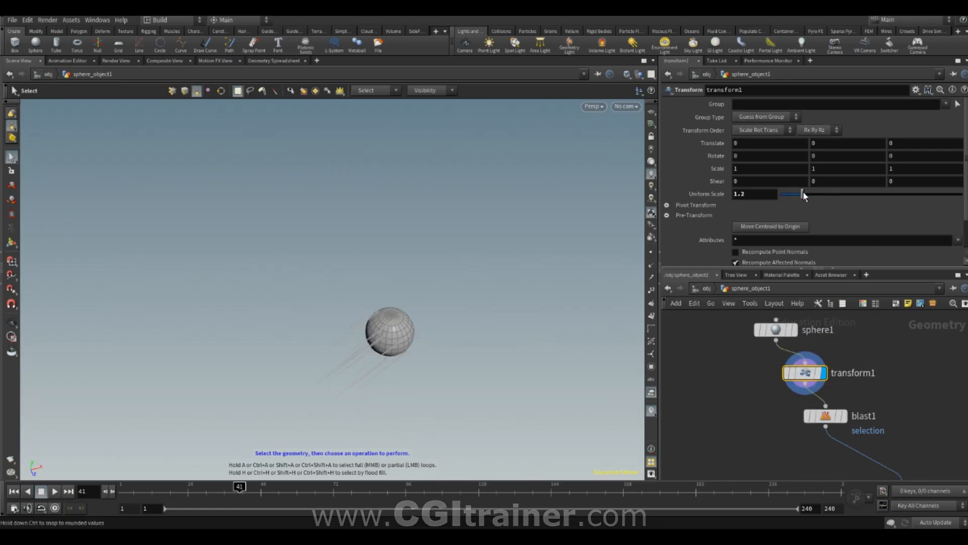
click(794, 330)
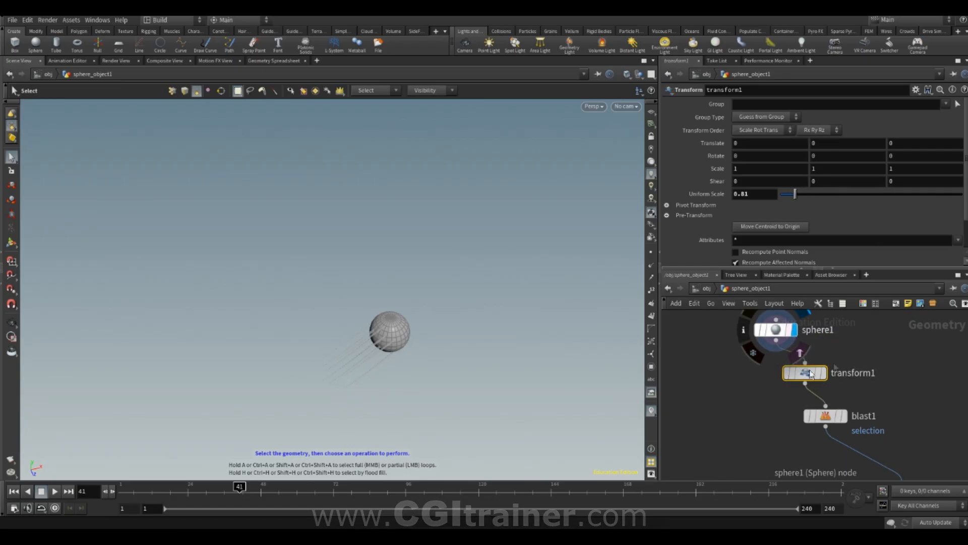